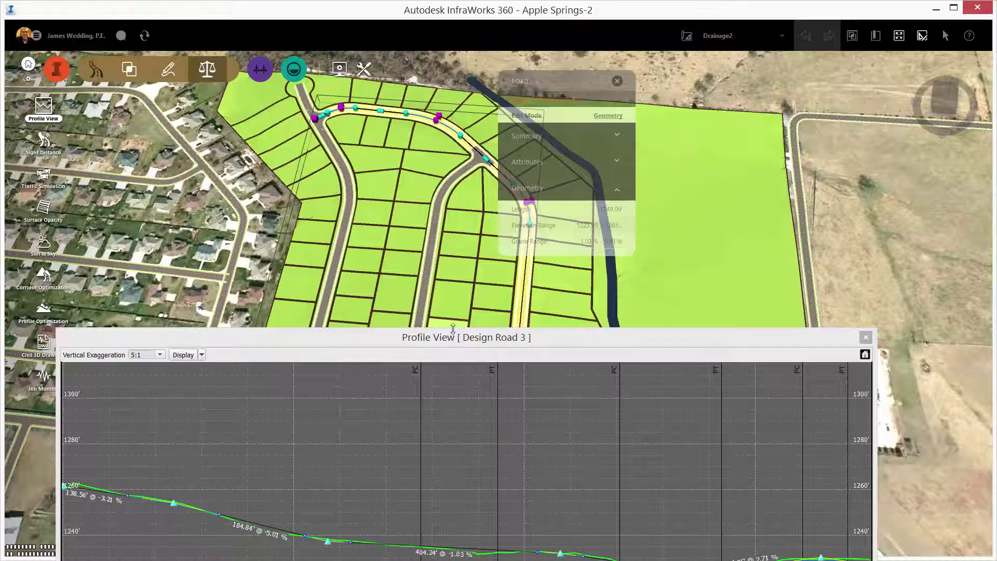
Open the Add Pavement Drainage settings for Design Road 3 after moving its profile view and road properties out of the way
click(454, 324)
click(532, 226)
drag(455, 334, 423, 326)
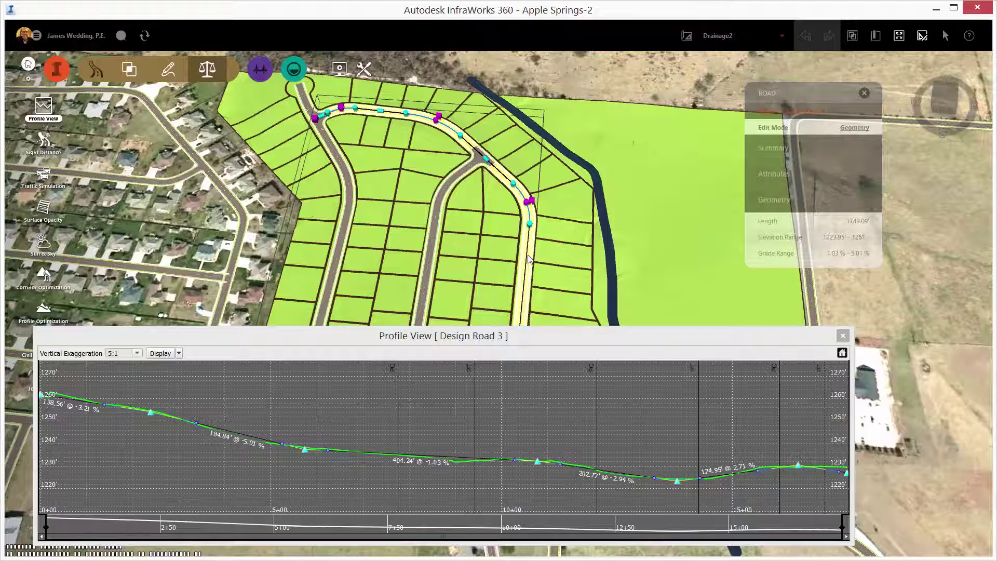
right_click(529, 258)
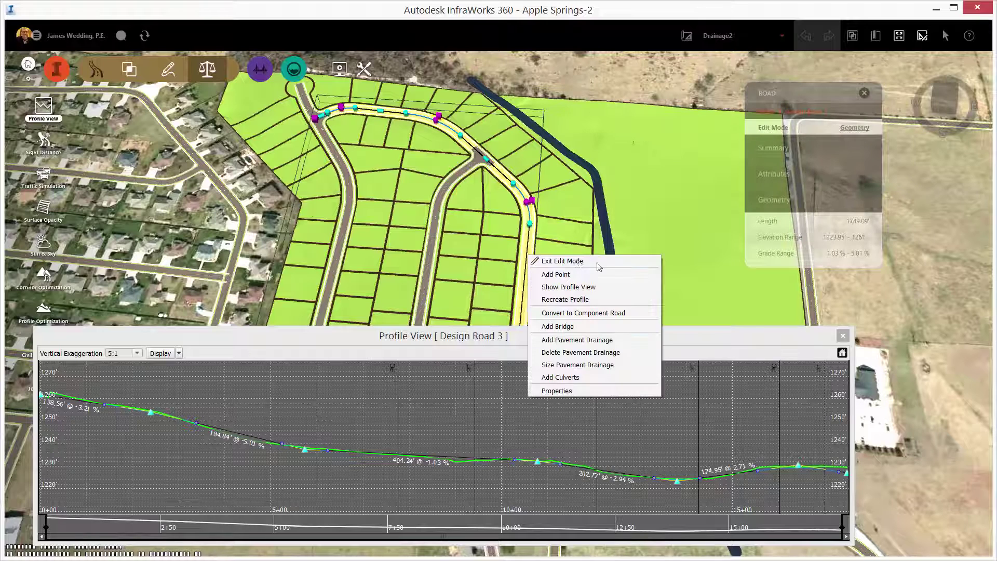
click(634, 338)
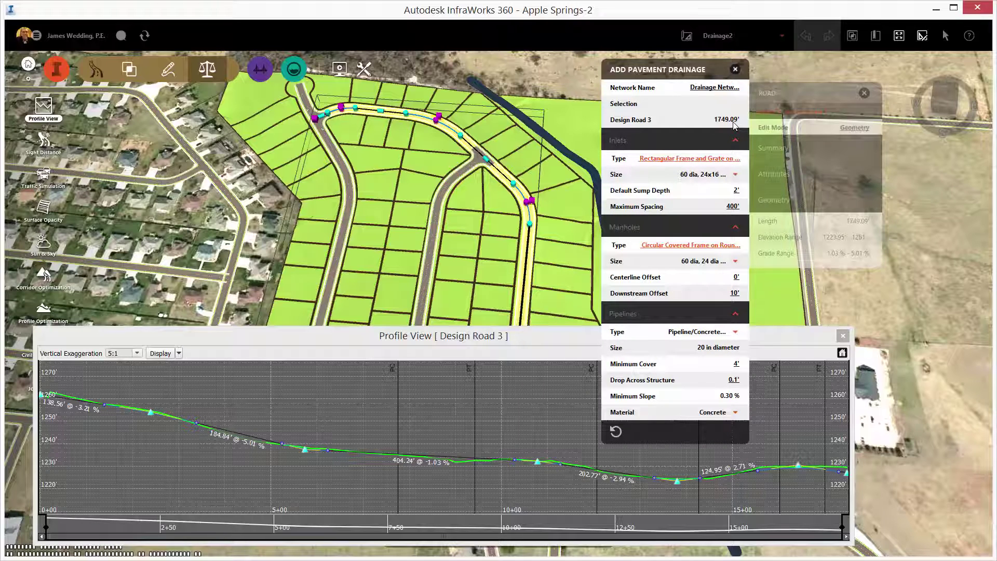
Set the inlet size to the 60 dia, 24x16 frame and the maximum inlet spacing to 500'
click(736, 175)
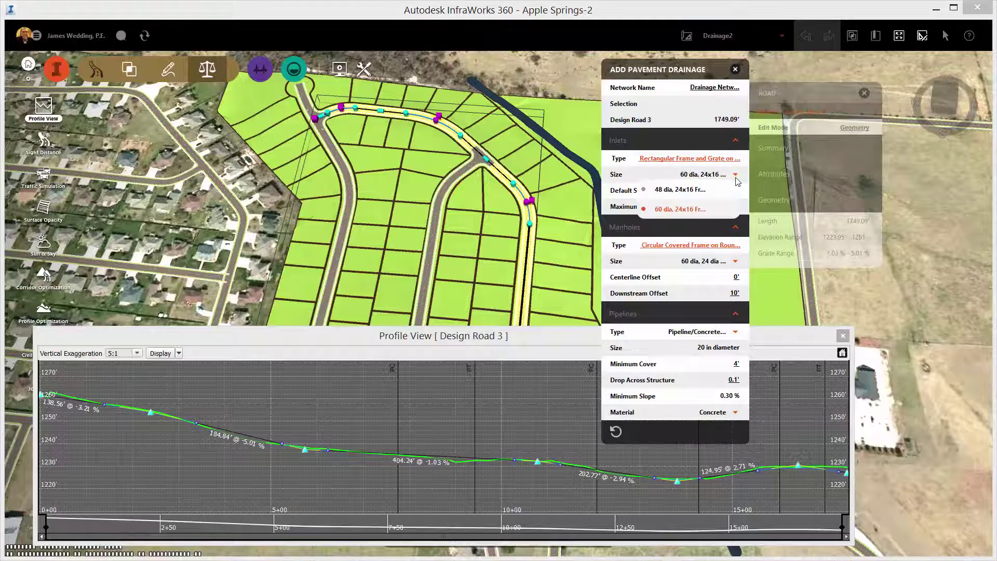
click(682, 210)
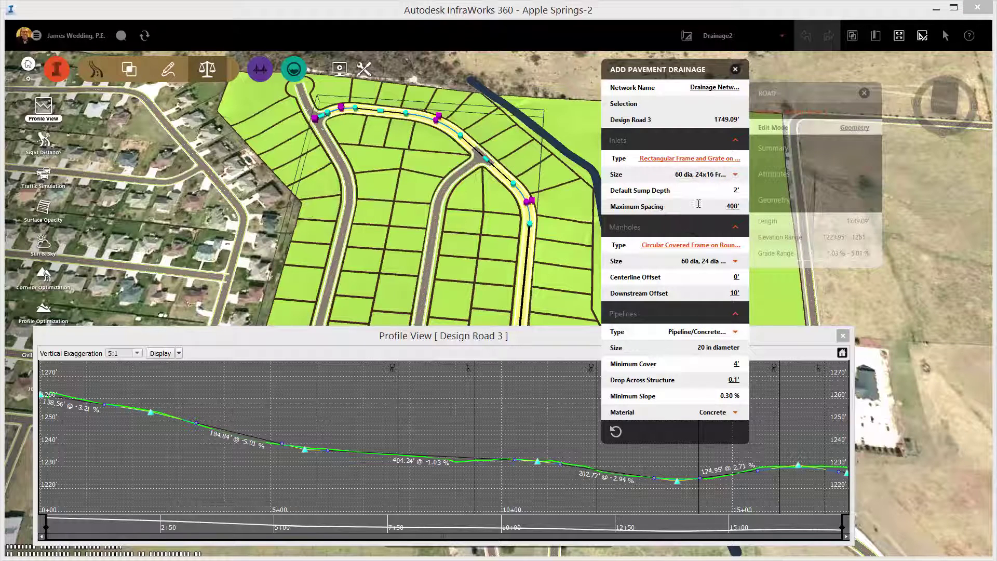
click(738, 207)
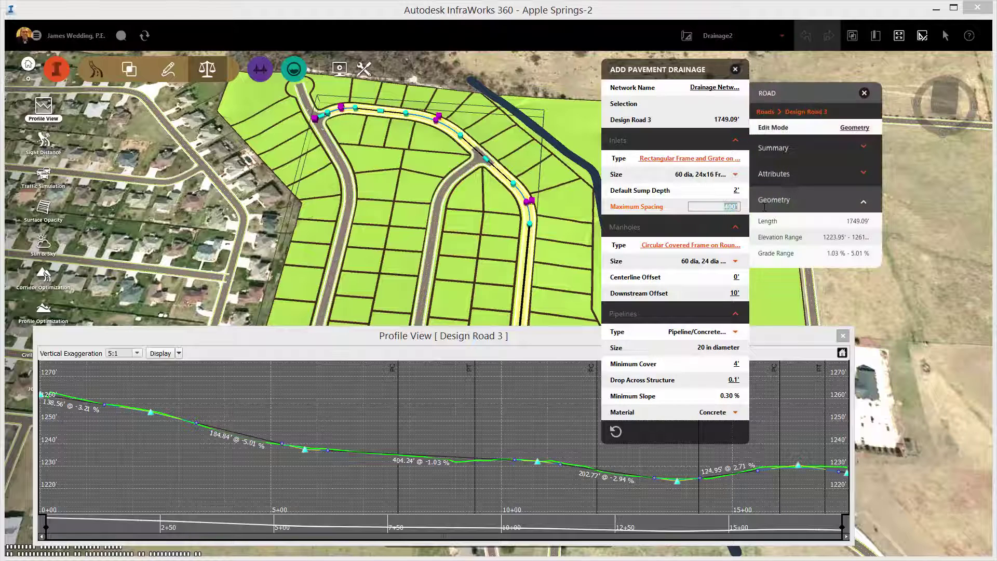
text(500)
key(Return)
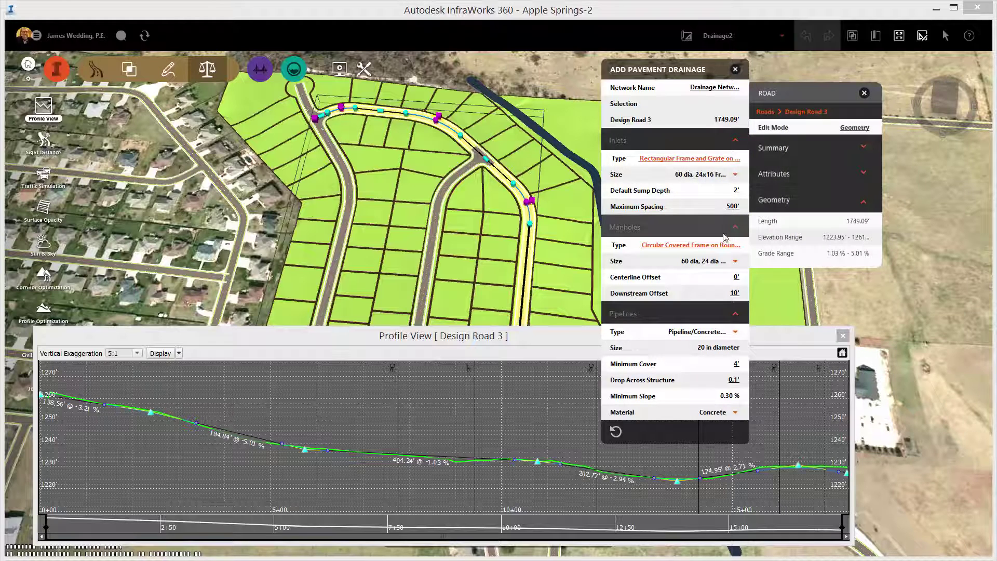
Set the manhole size to 48 dia with a 24 dia frame and the centerline offset to 2'
click(735, 261)
click(699, 279)
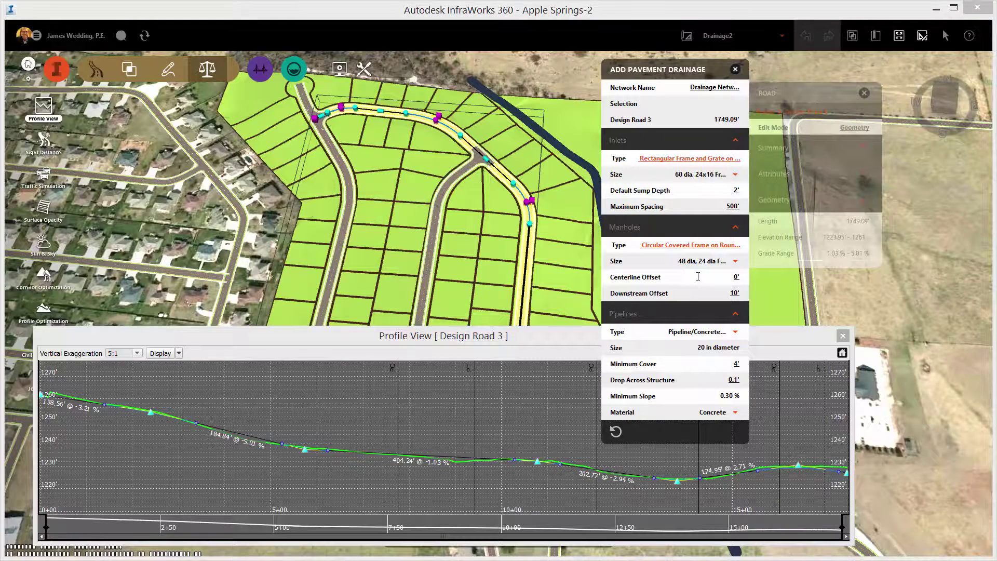
key(Tab)
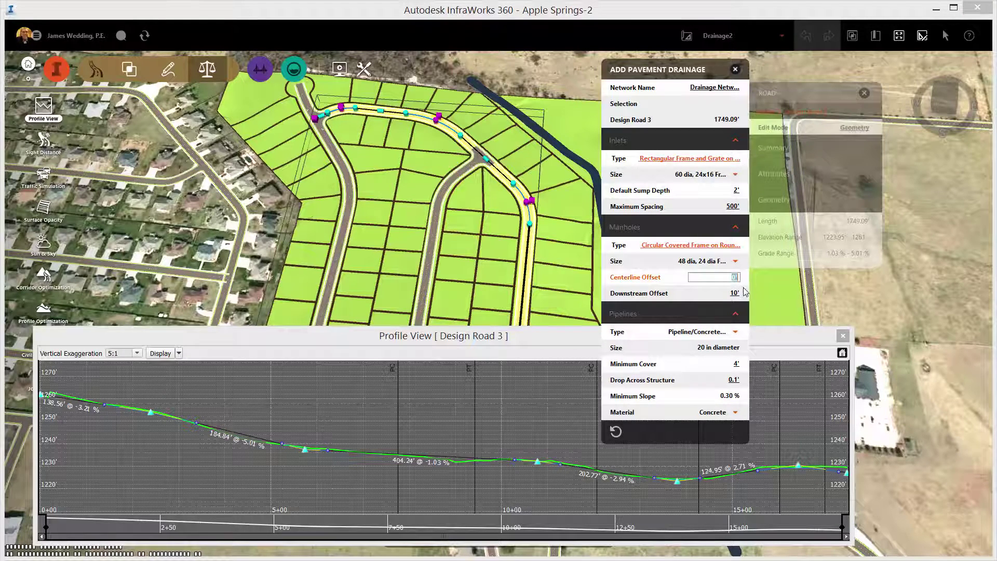
text(2)
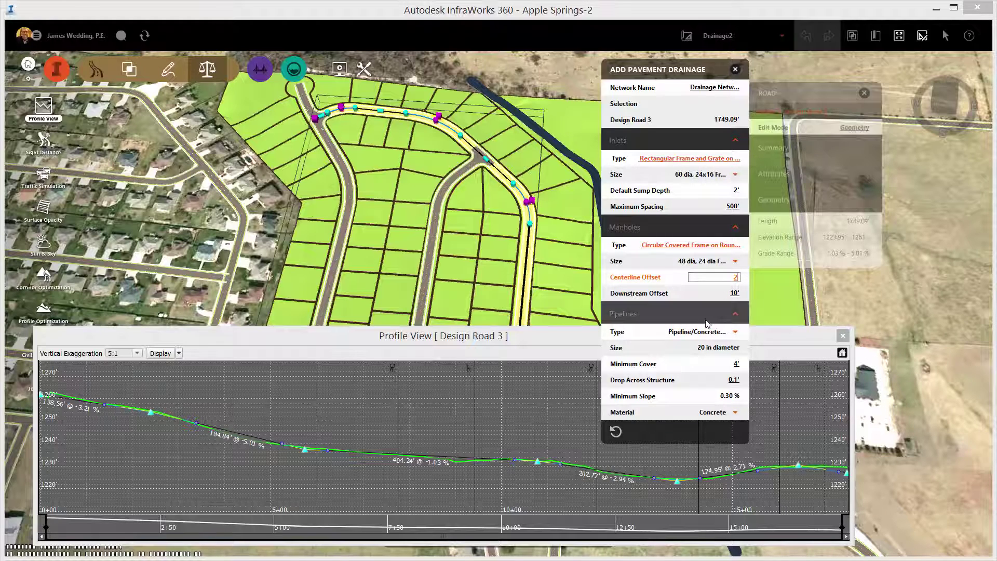
key(Return)
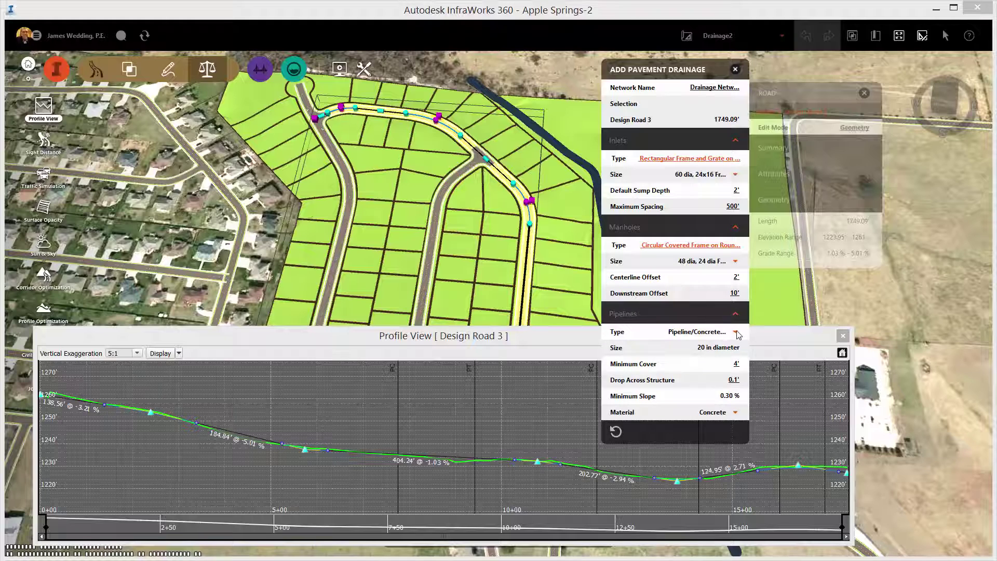
Choose Concrete Pipe as the pipeline type, generate the pavement drainage for Design Road 3, and close its profile view
click(736, 332)
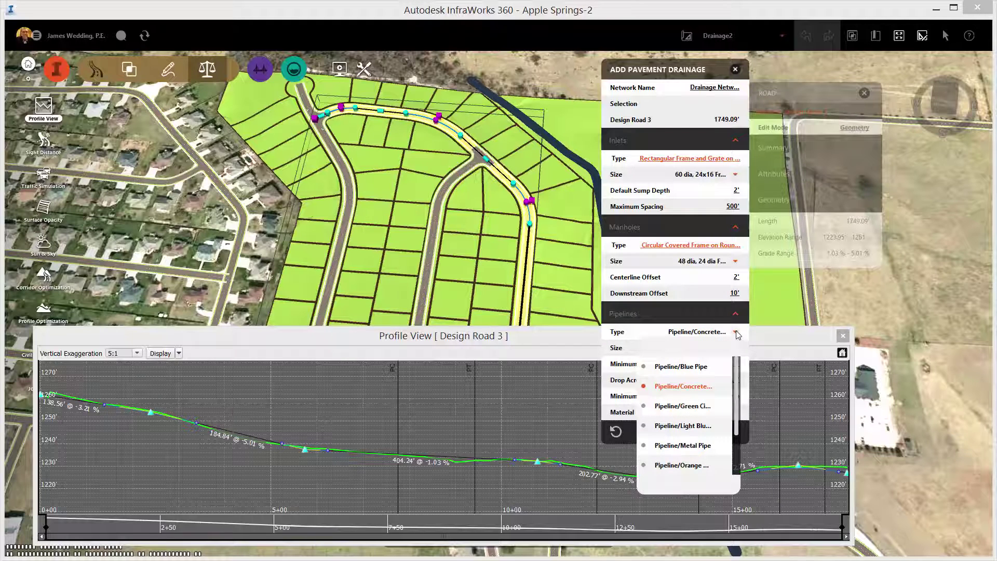
click(693, 389)
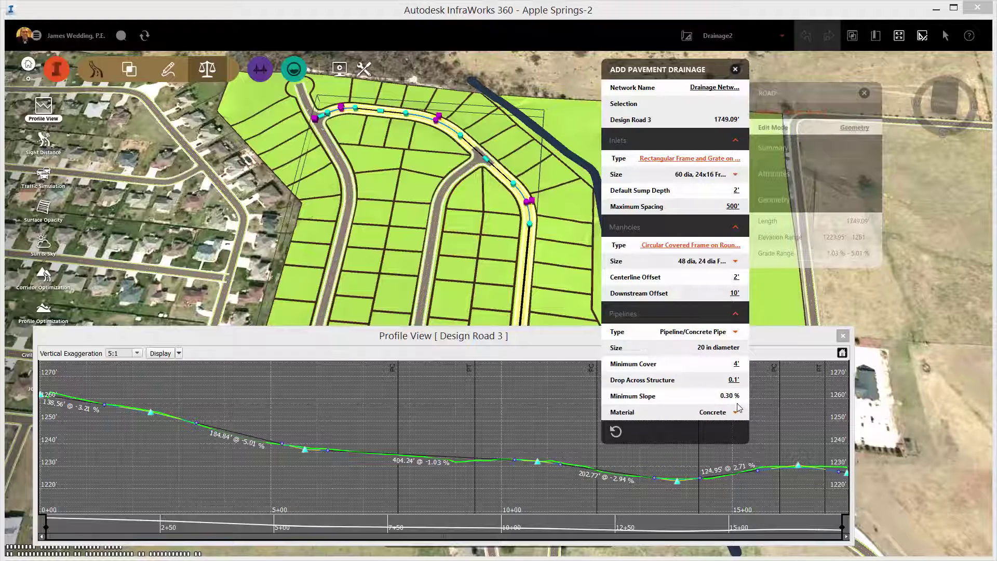
click(565, 277)
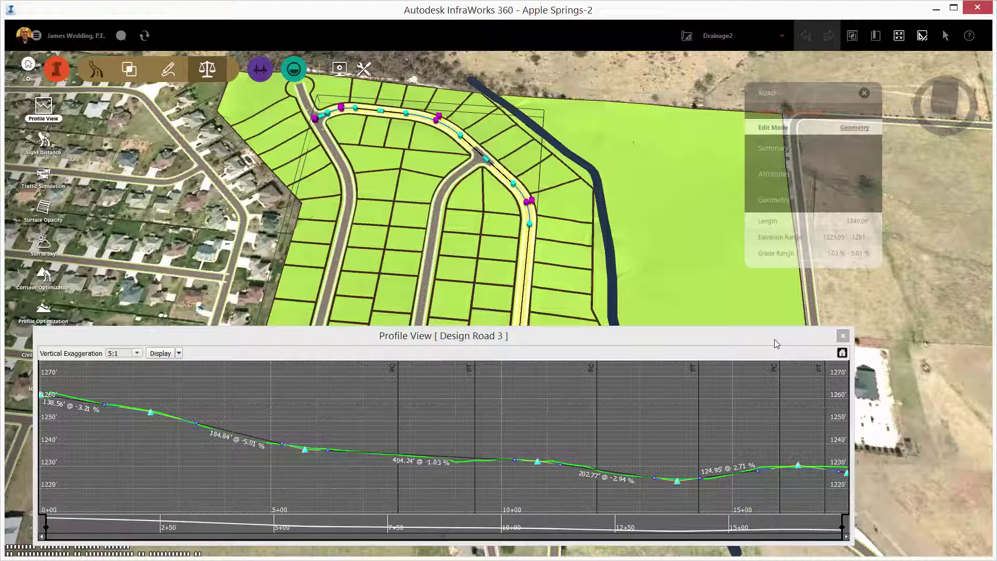
click(843, 337)
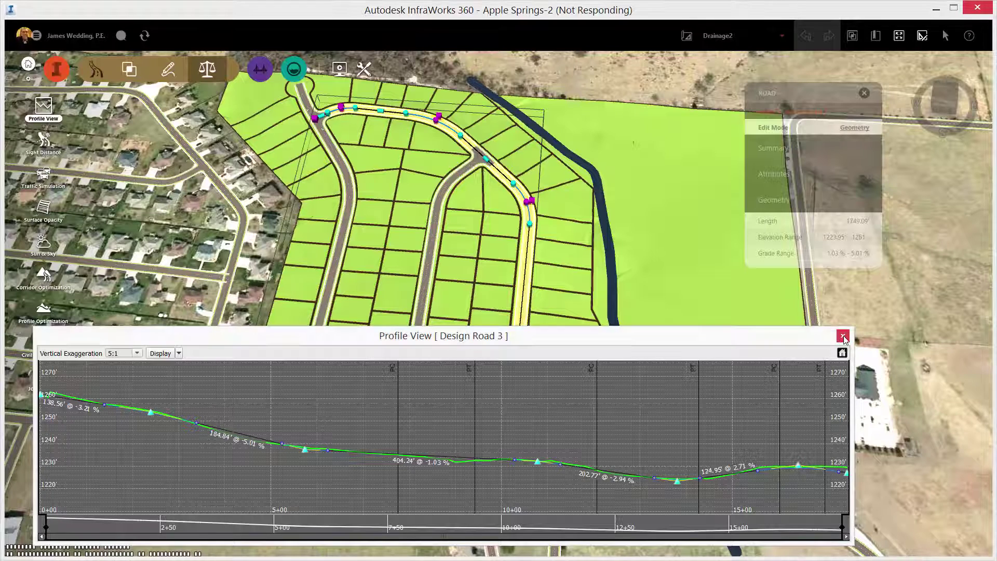
Inspect the analysis of Inlet-16 at the curb near the intersection, switching its Tributary and Spread display off and on
scroll(542, 306, up, 5)
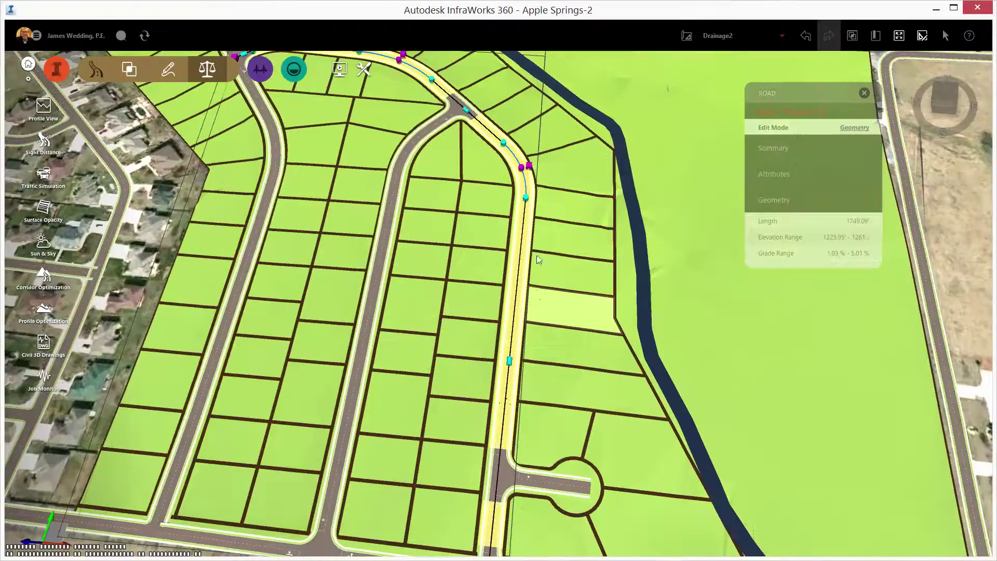
scroll(535, 326, up, 5)
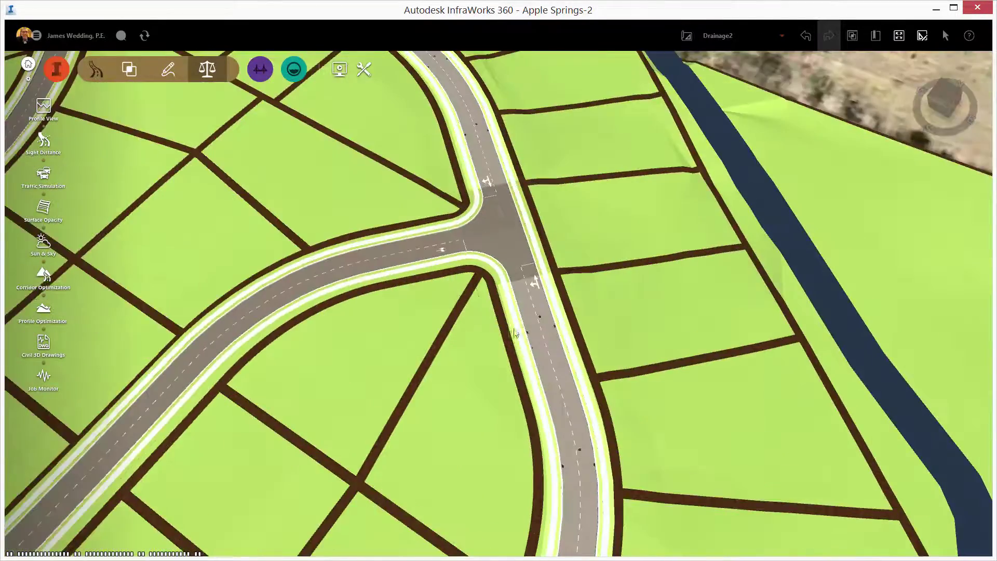
scroll(543, 360, up, 6)
middle_drag(513, 345, 517, 439)
scroll(517, 439, up, 3)
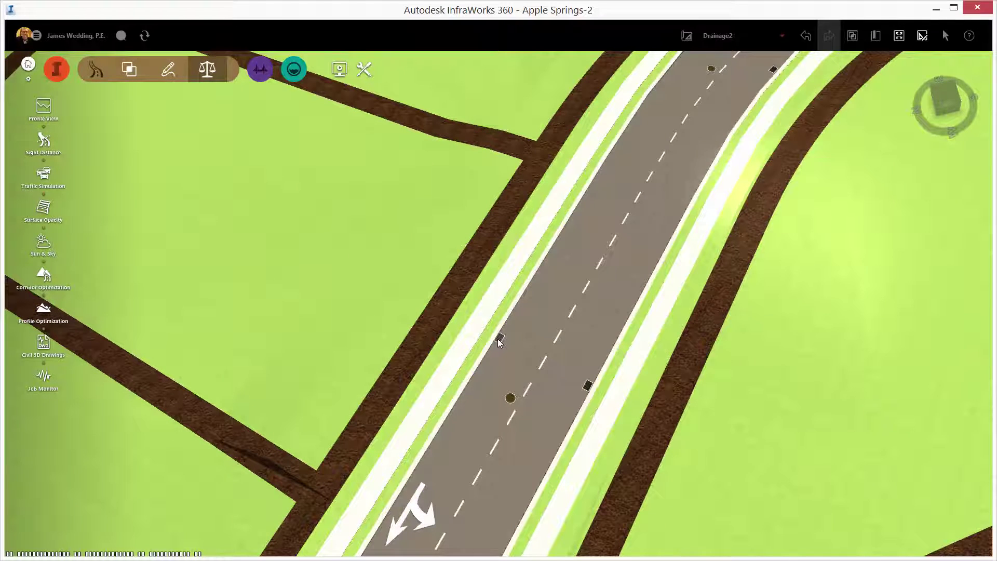
click(501, 340)
middle_drag(516, 337, 370, 461)
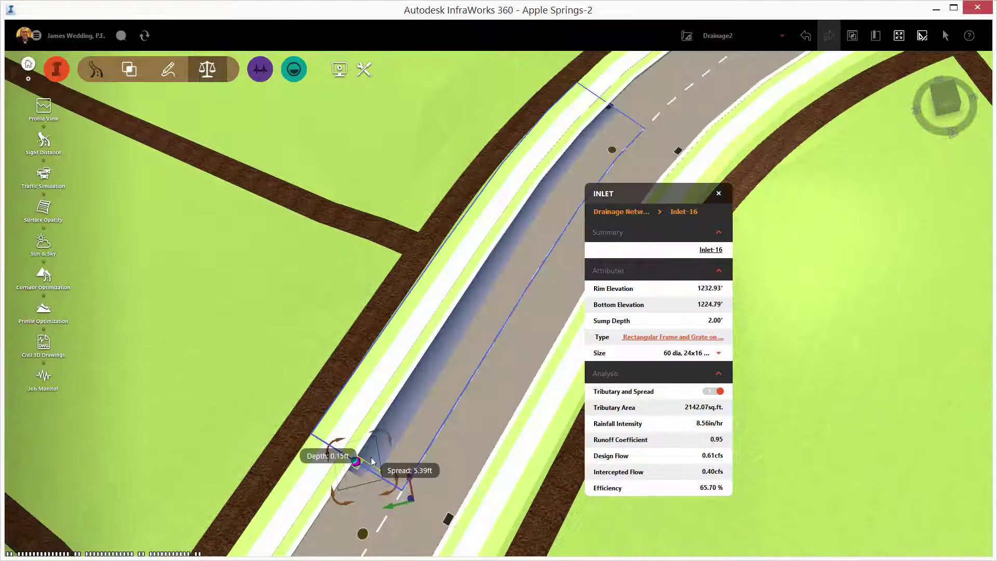
click(715, 391)
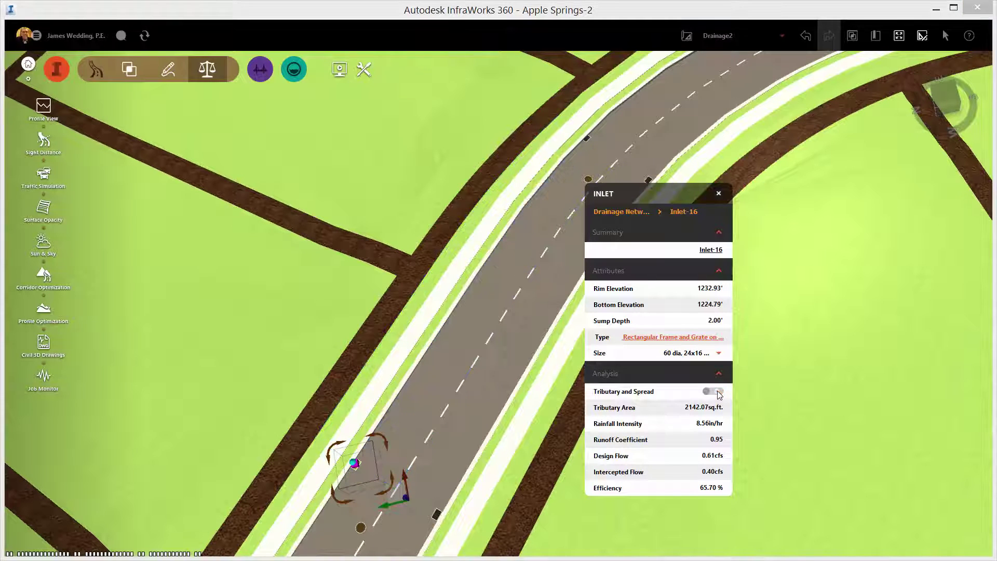
click(718, 392)
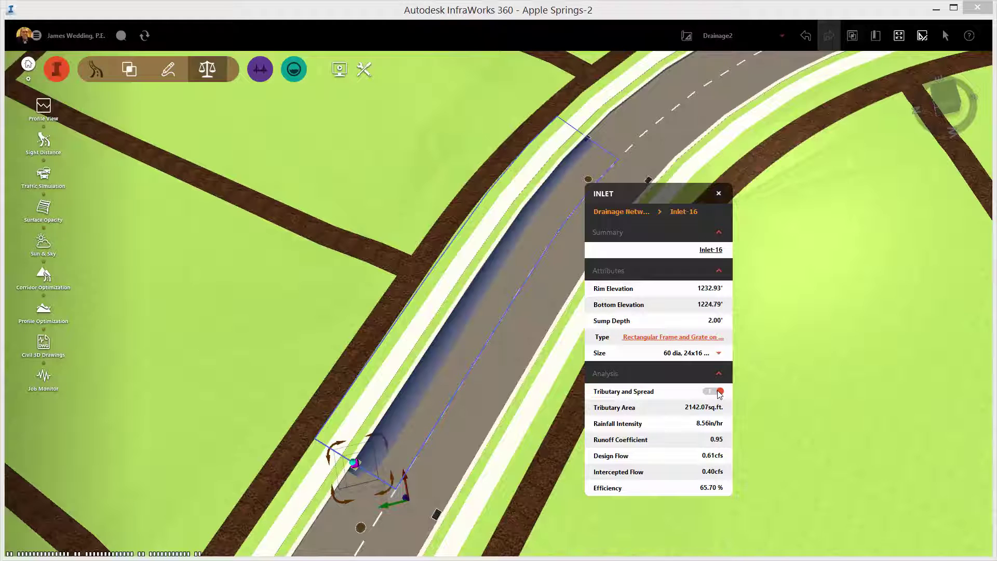
Review the properties of the adjacent manhole and compare the analysis values of Inlet-16 and Inlet-14
click(361, 527)
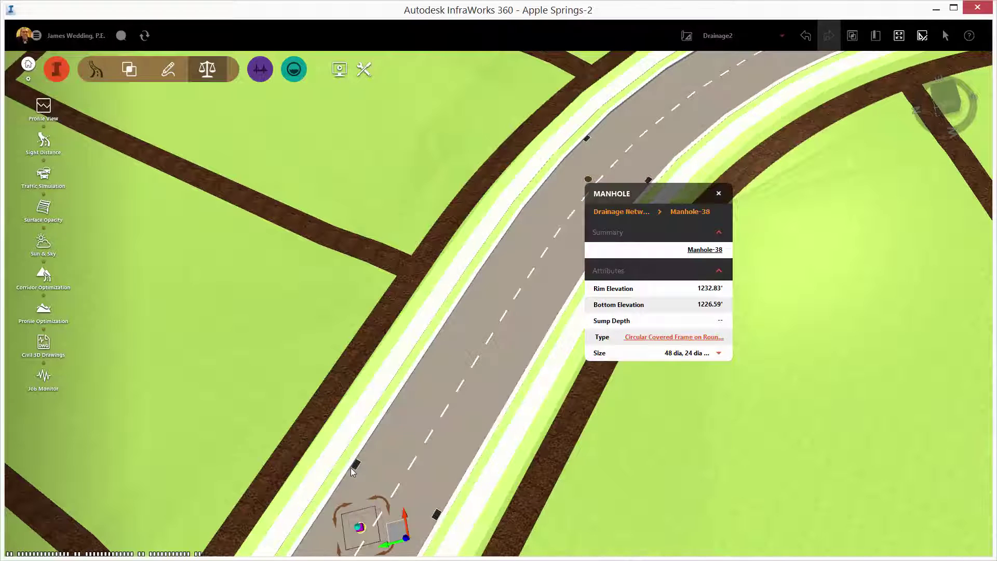
click(363, 466)
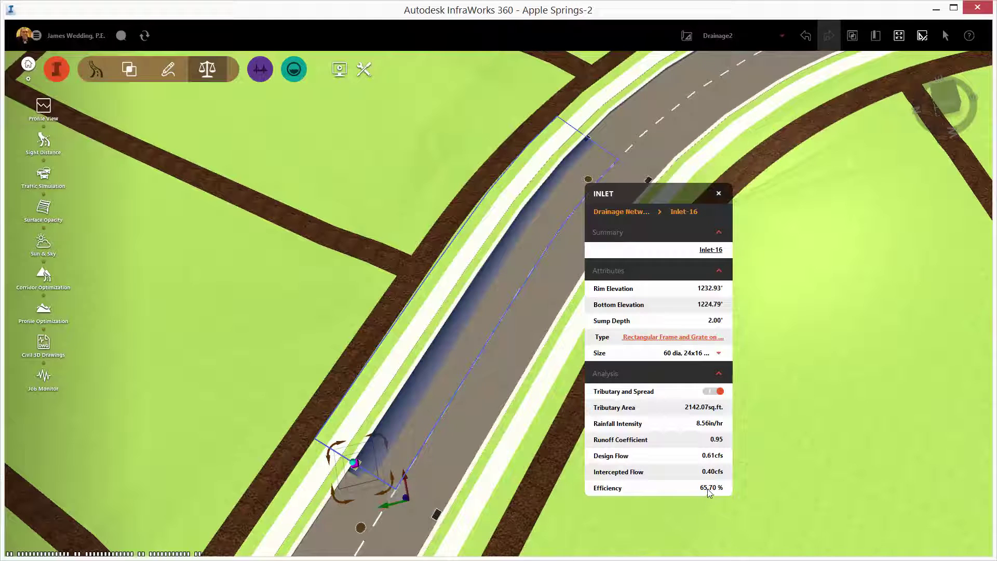
click(587, 143)
scroll(683, 117, down, 5)
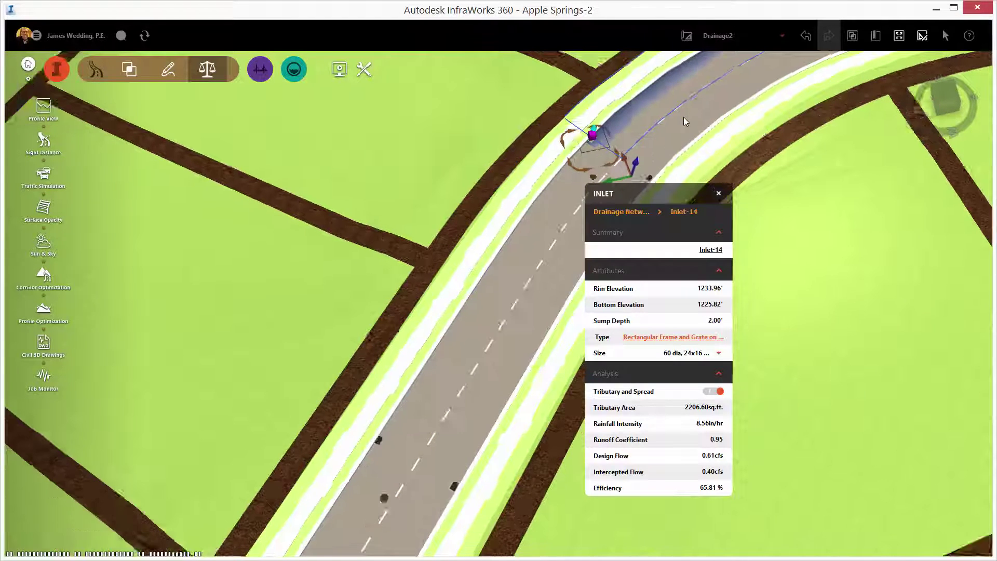
Add pavement drainage to Design Road 2, the road branching off at the intersection, using the current drainage settings
scroll(396, 209, up, 5)
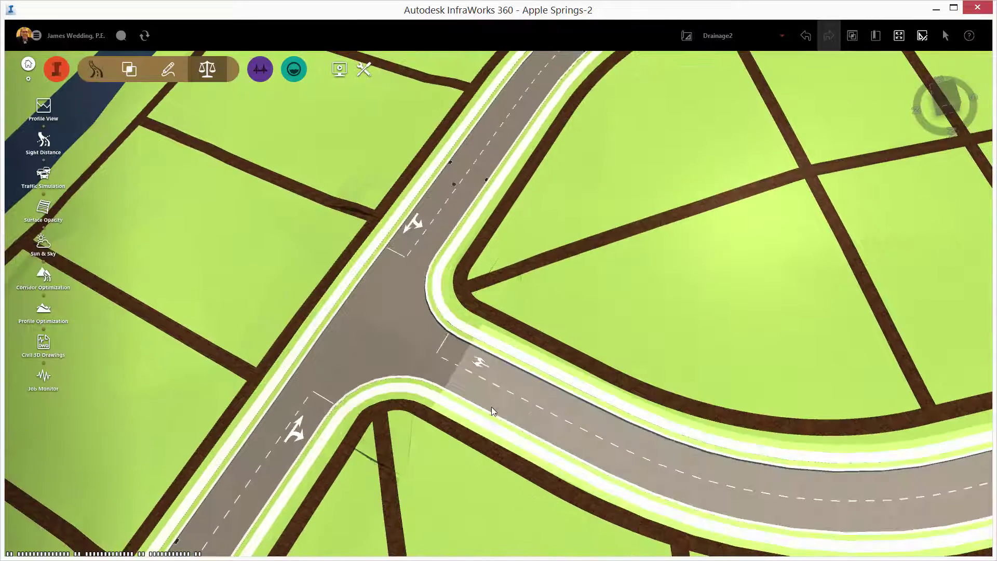
click(521, 372)
right_click(522, 369)
click(575, 454)
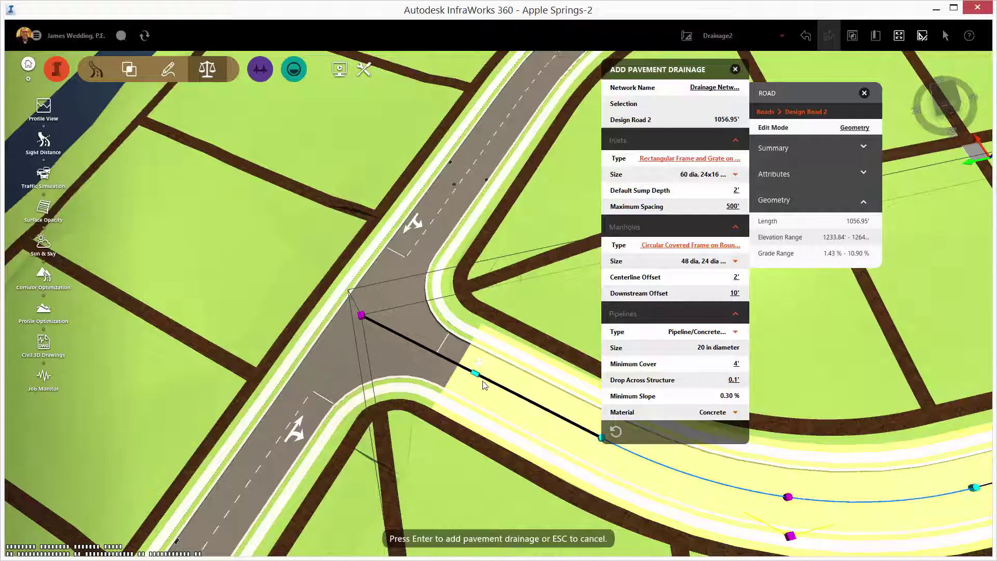
key(Return)
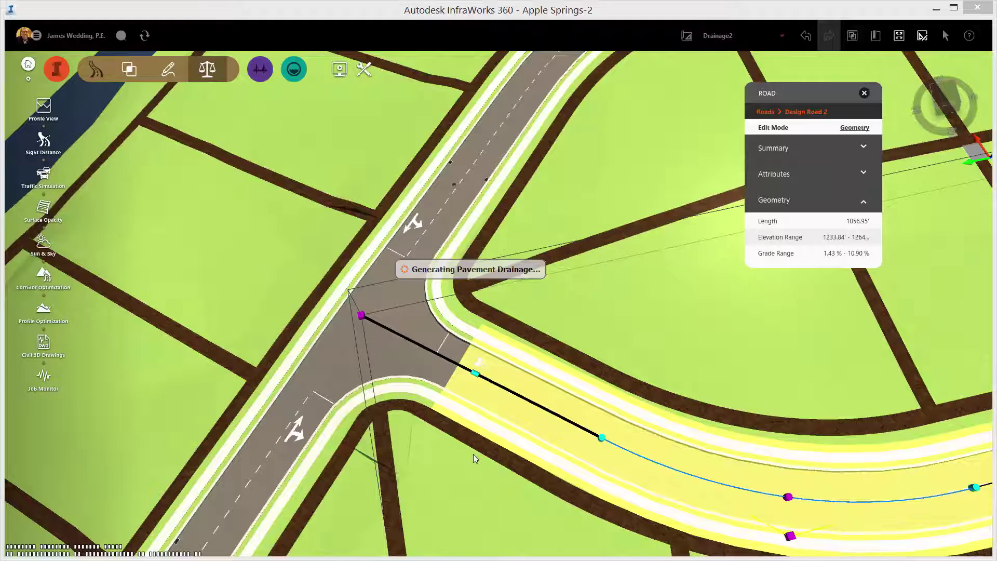
Run a Create Watersheds analysis from an outlet point placed near the upper end of the dark blue channel beside the lots
scroll(473, 454, down, 6)
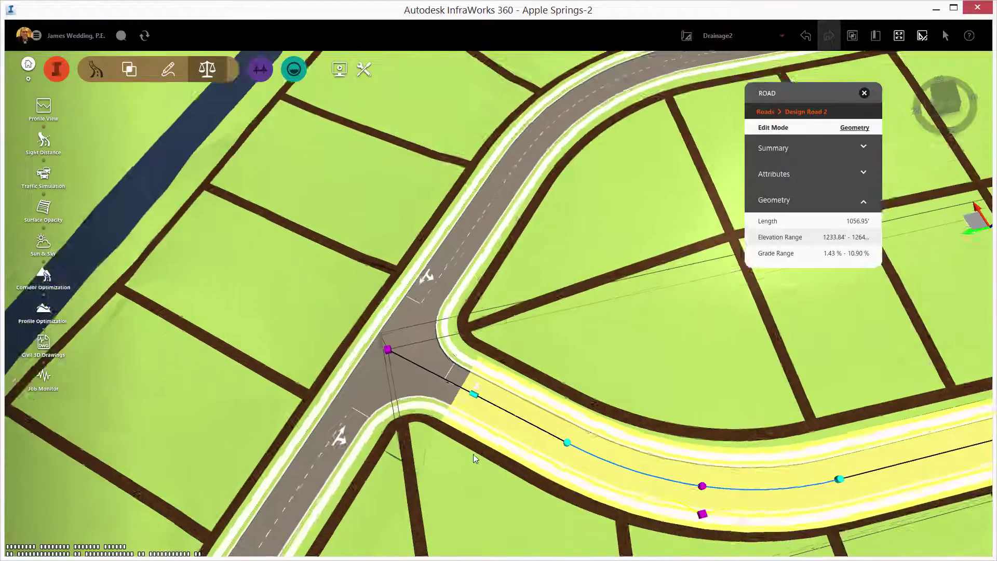
scroll(516, 351, down, 2)
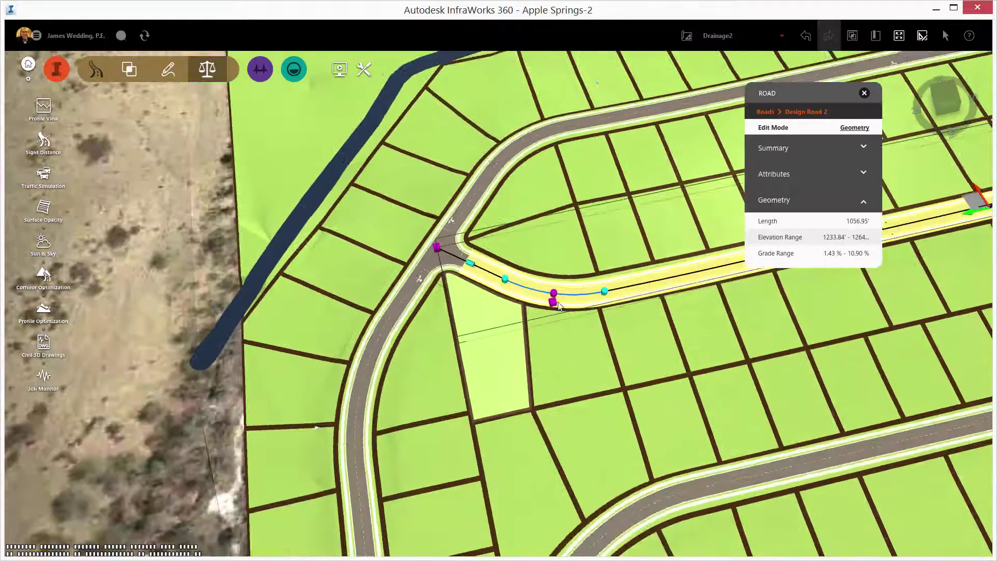
middle_drag(515, 351, 464, 332)
scroll(464, 333, up, 3)
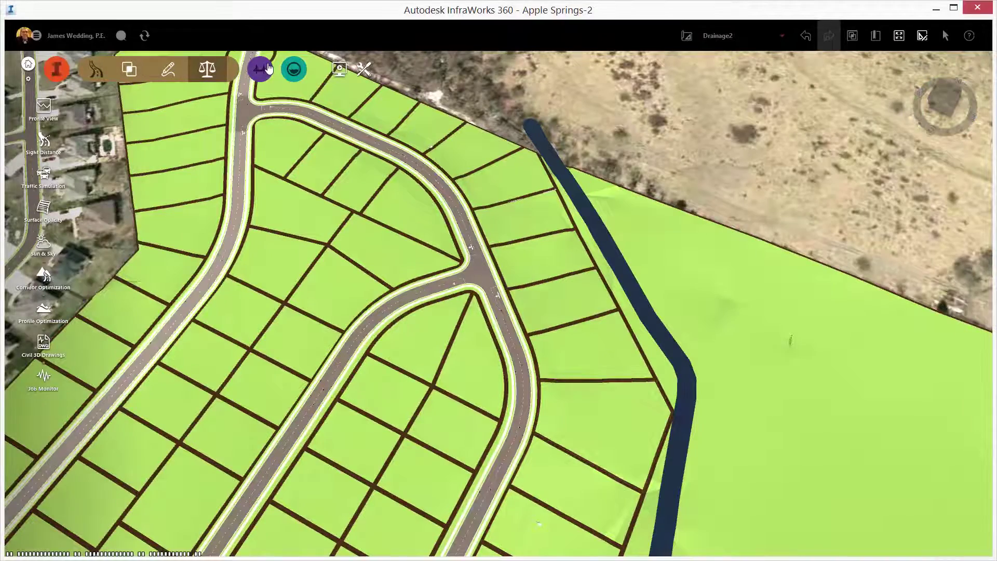
click(294, 69)
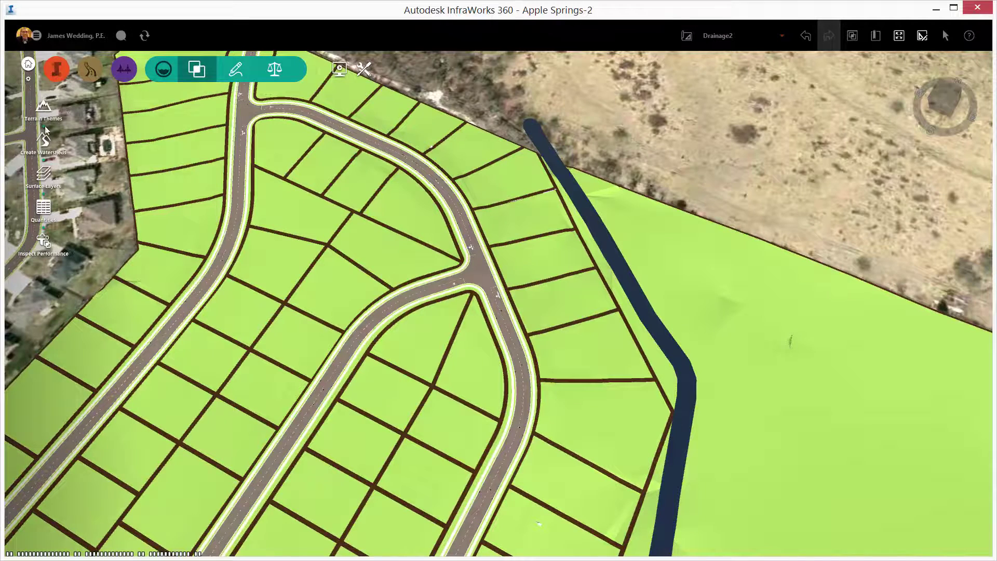
click(44, 139)
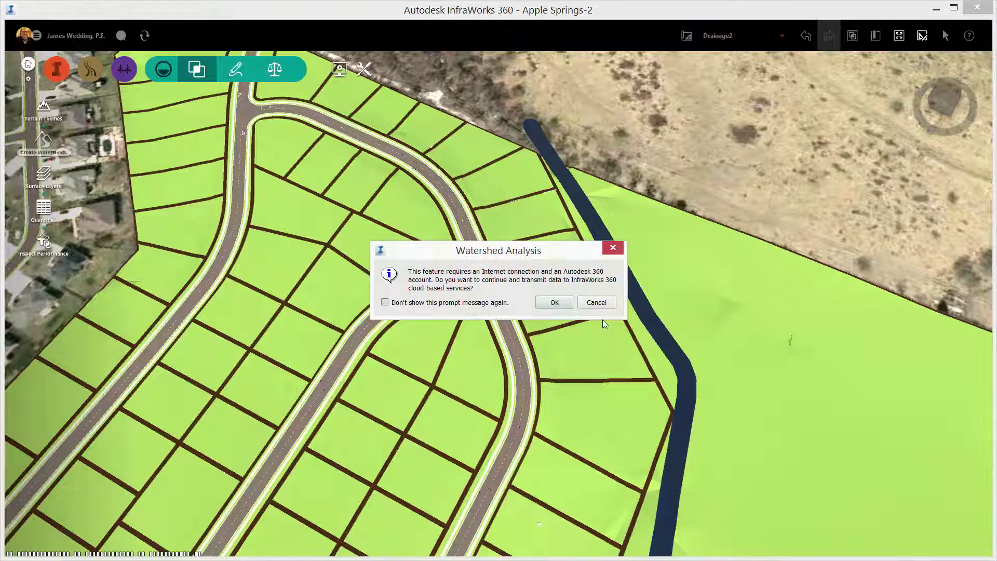
click(555, 303)
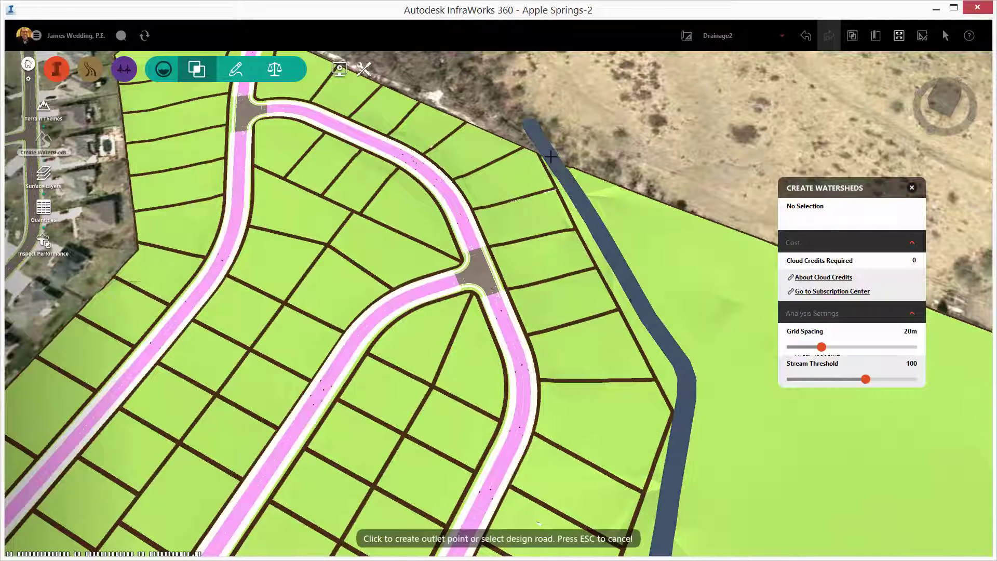
click(551, 156)
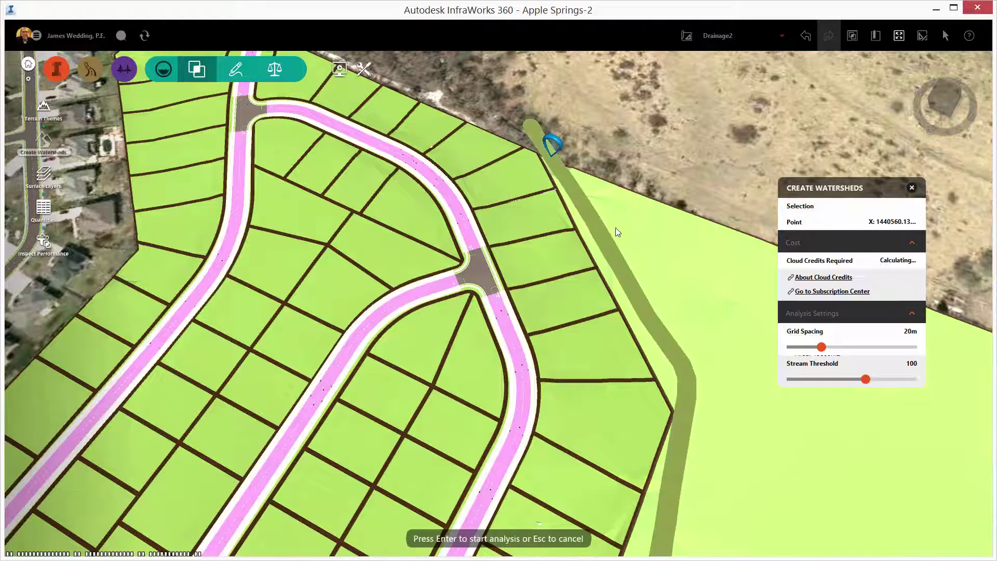
key(Return)
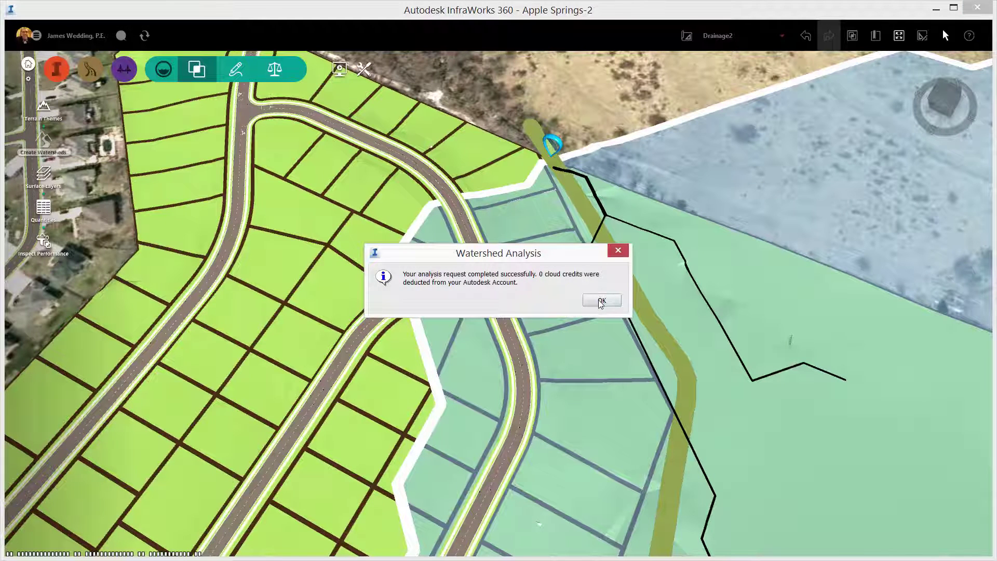
Close the completed analysis notice, then examine the new watershed's properties and its full boundary around the subdivision and channel
click(600, 301)
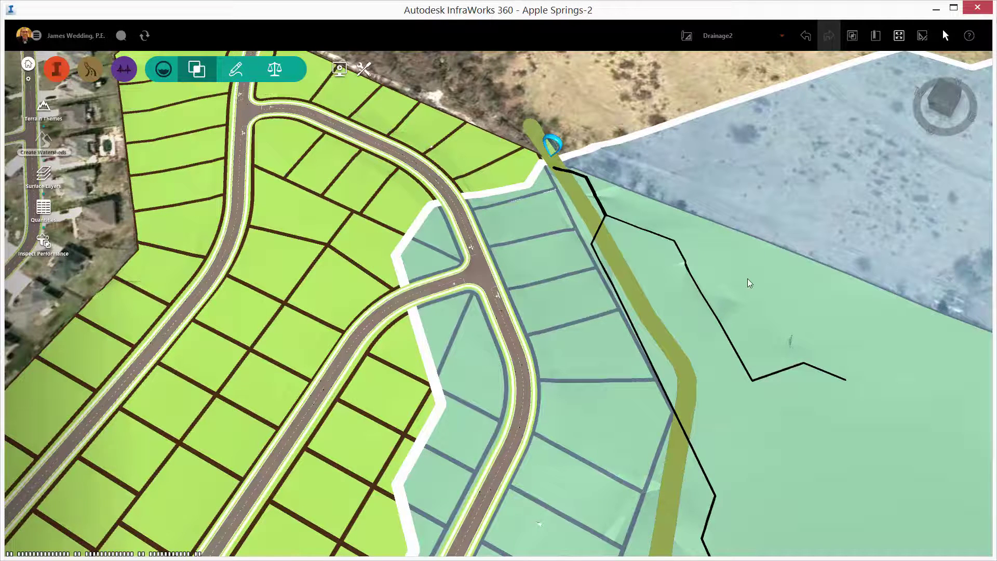
click(606, 103)
scroll(623, 418, down, 5)
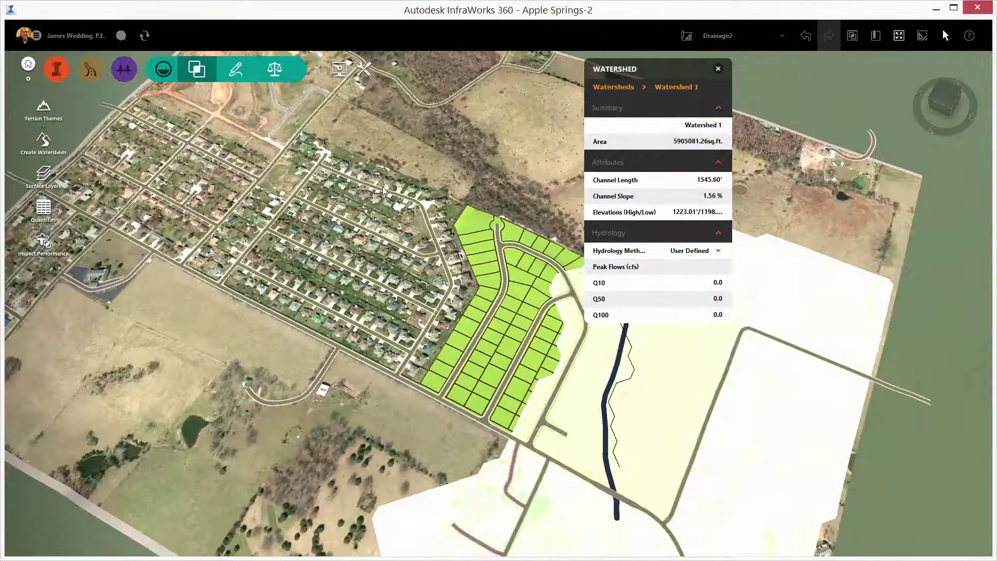
middle_drag(383, 191, 383, 393)
key(Escape)
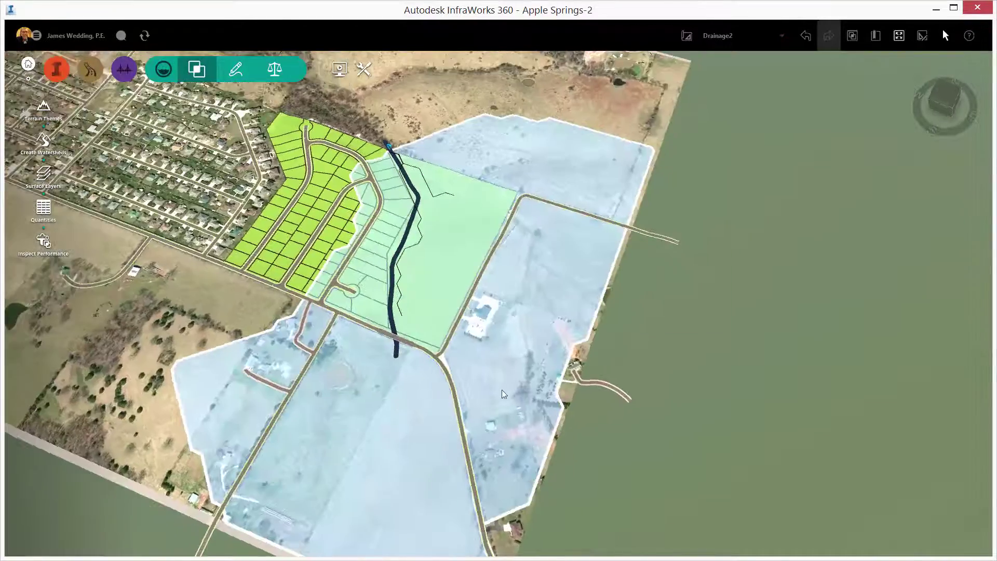
middle_drag(501, 390, 553, 245)
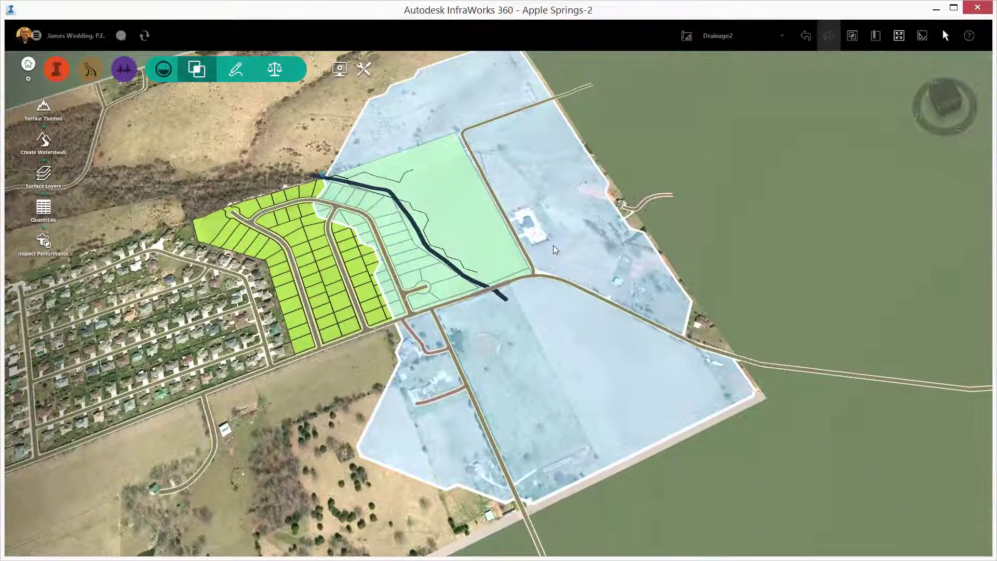
scroll(494, 409, up, 3)
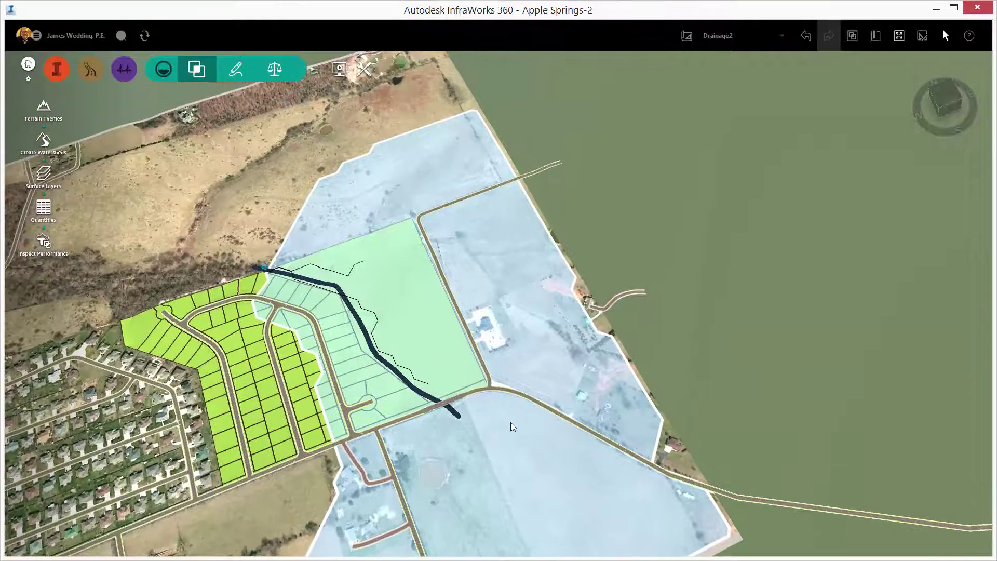
Open the Apple Springs model to view the surrounding terrain
click(28, 63)
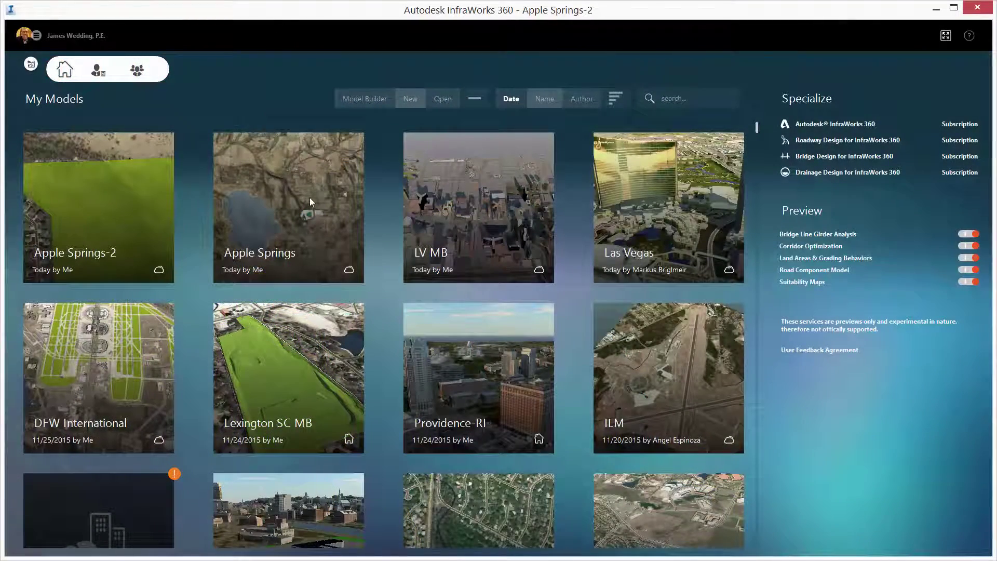
mouse_move(310, 197)
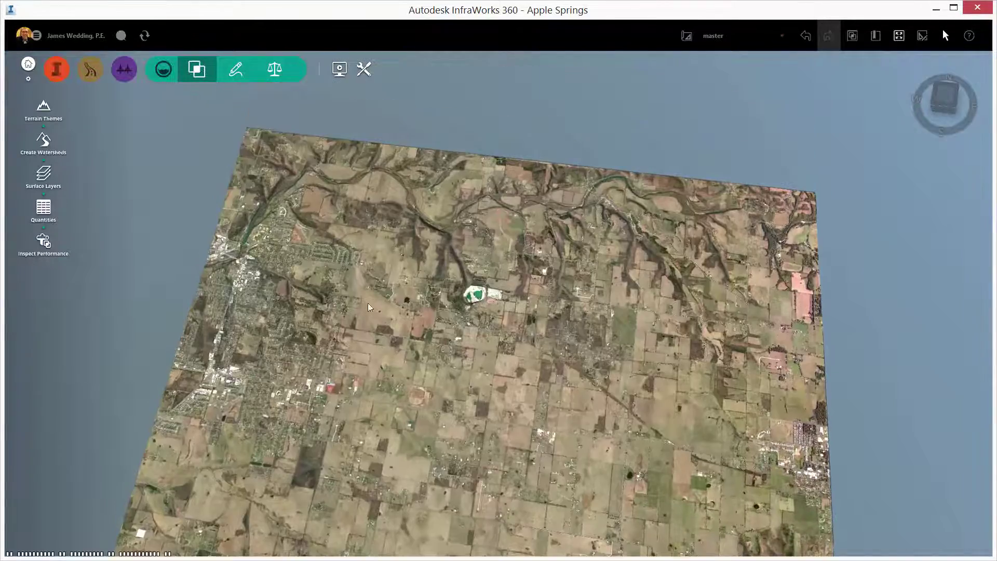
scroll(368, 272, up, 3)
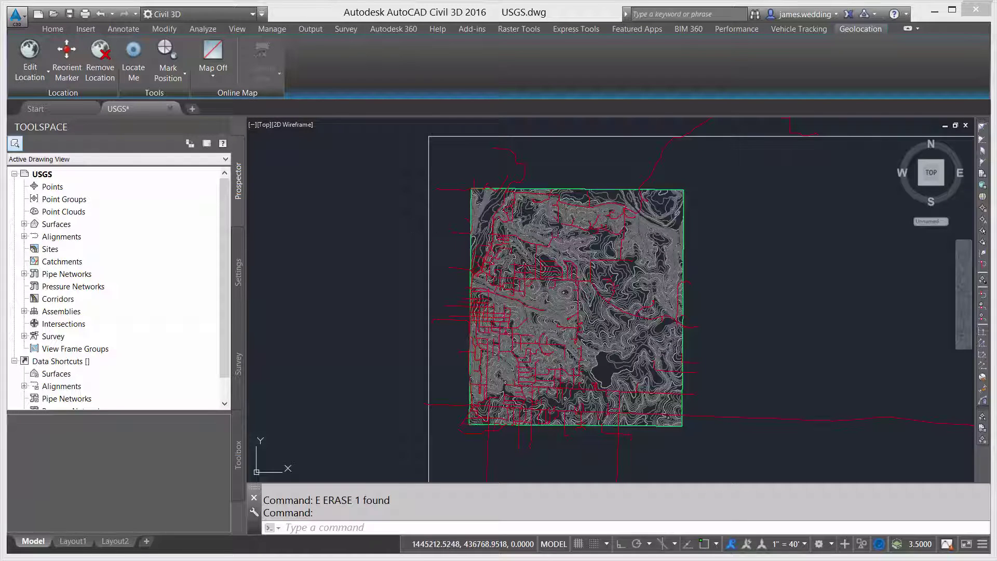
Switch to Civil 3D and export the AIW_Existing_Ground surface of the USGS drawing to LandXML
click(640, 244)
right_click(644, 257)
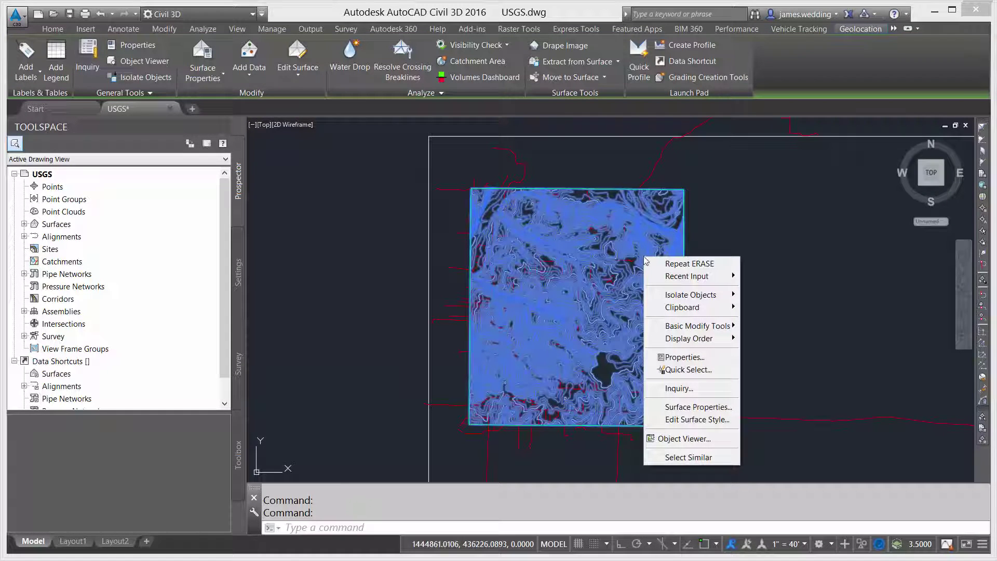
click(763, 217)
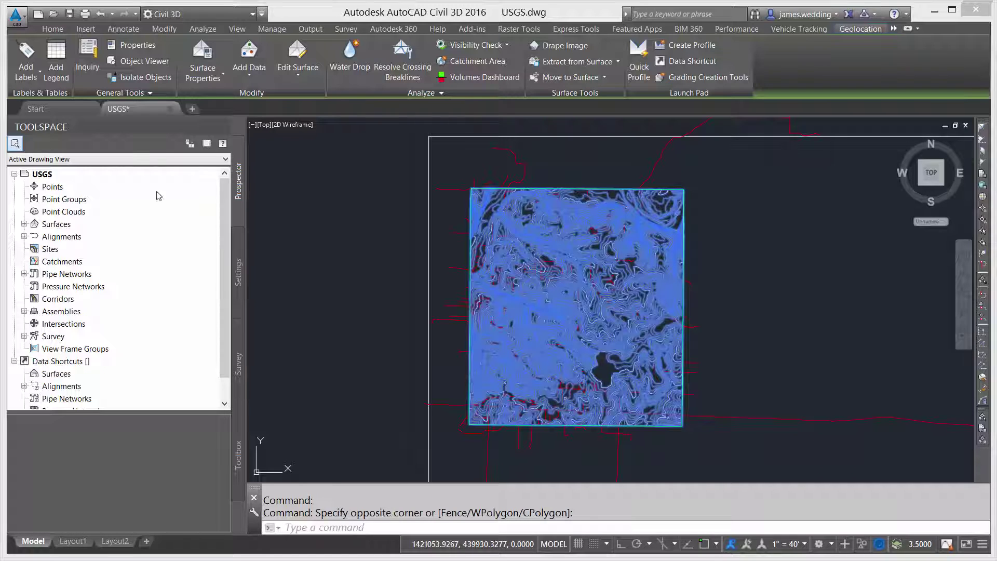
click(24, 224)
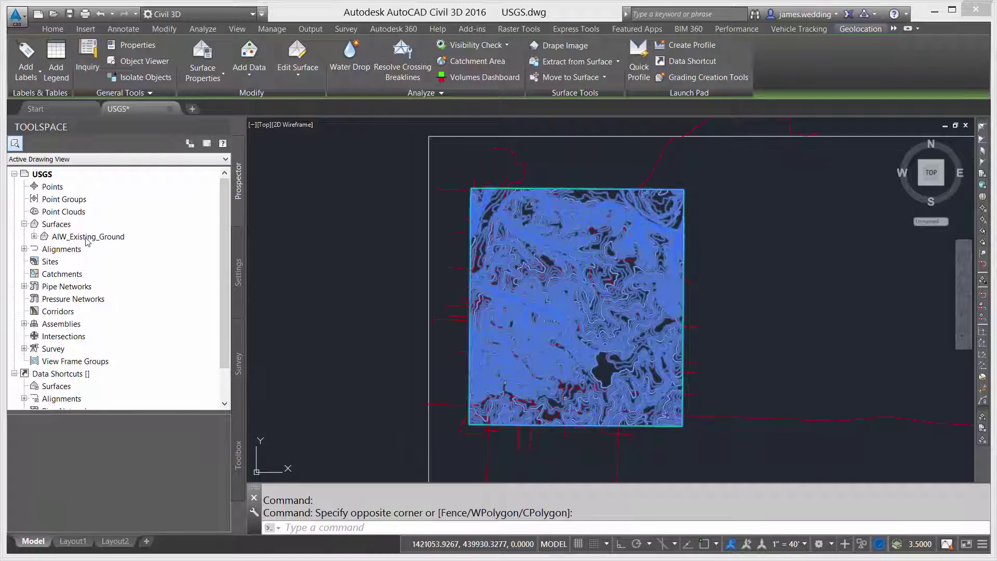
right_click(86, 237)
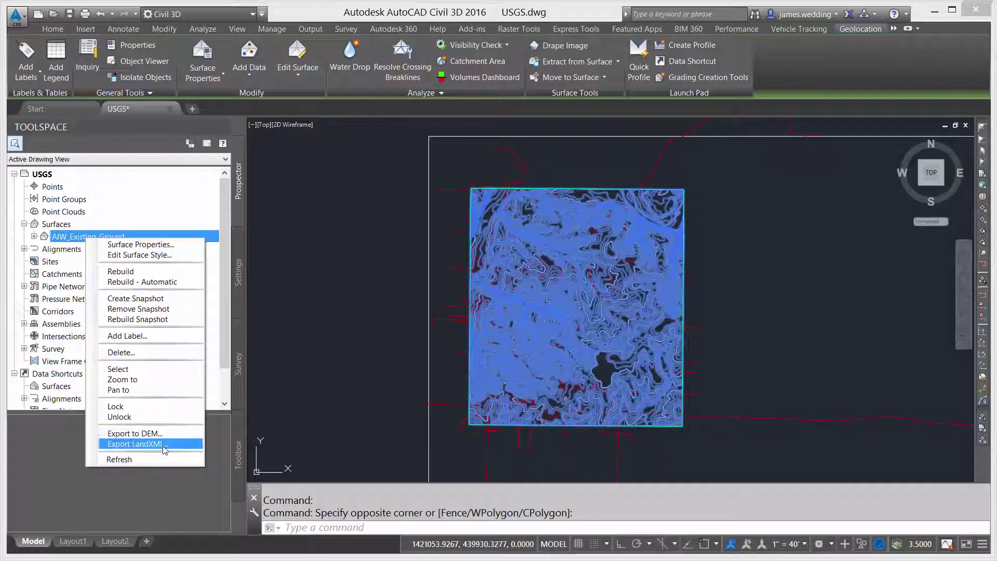
click(164, 446)
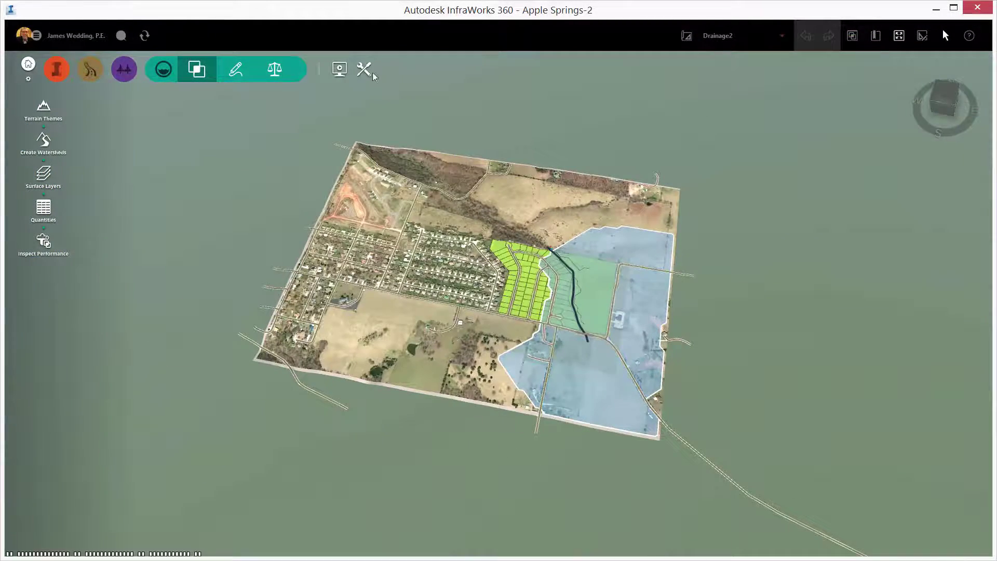
Redefine the Apple Springs-2 model extents in the model properties with a much larger bounding area around the site
click(364, 71)
click(41, 344)
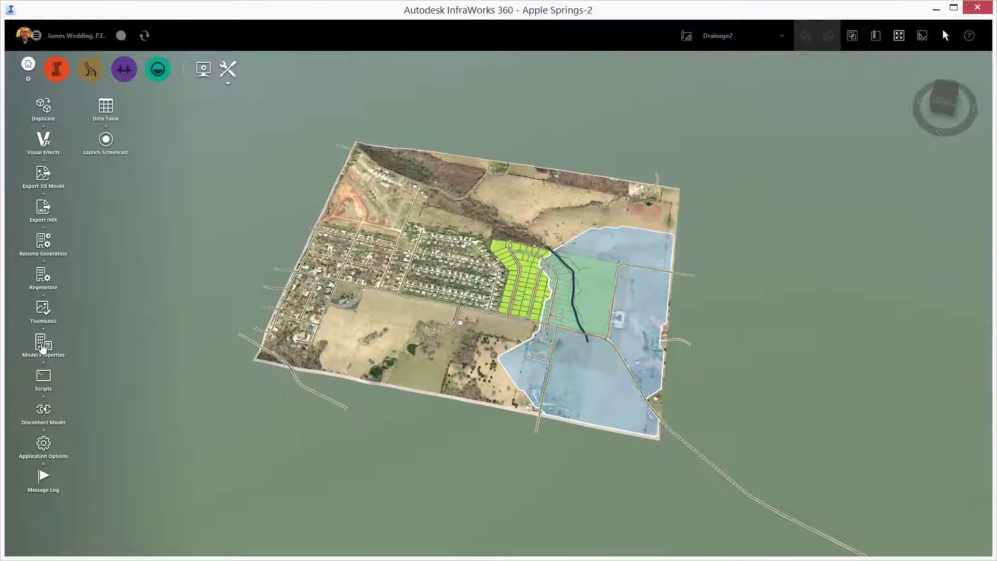
click(519, 203)
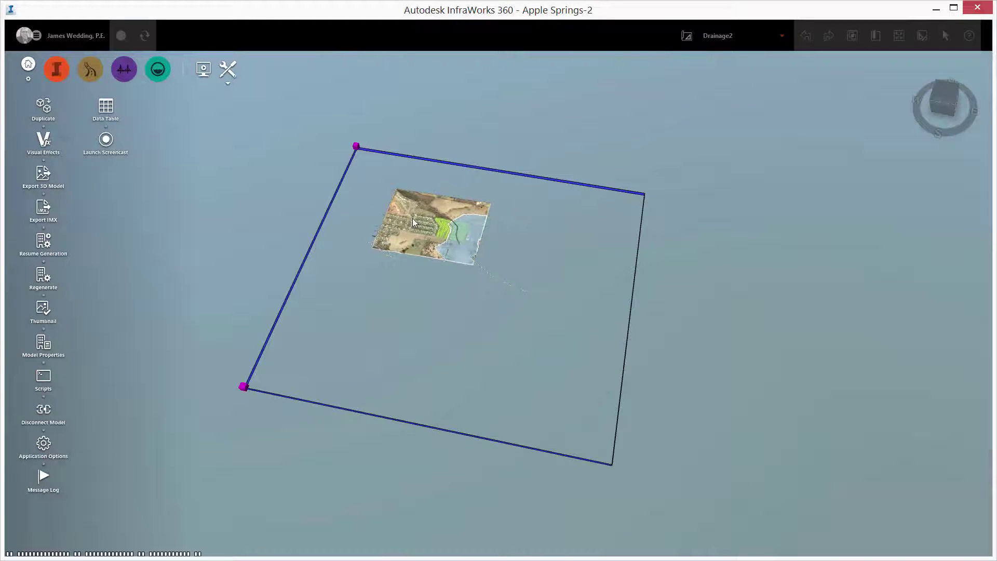
right_click(588, 237)
click(606, 238)
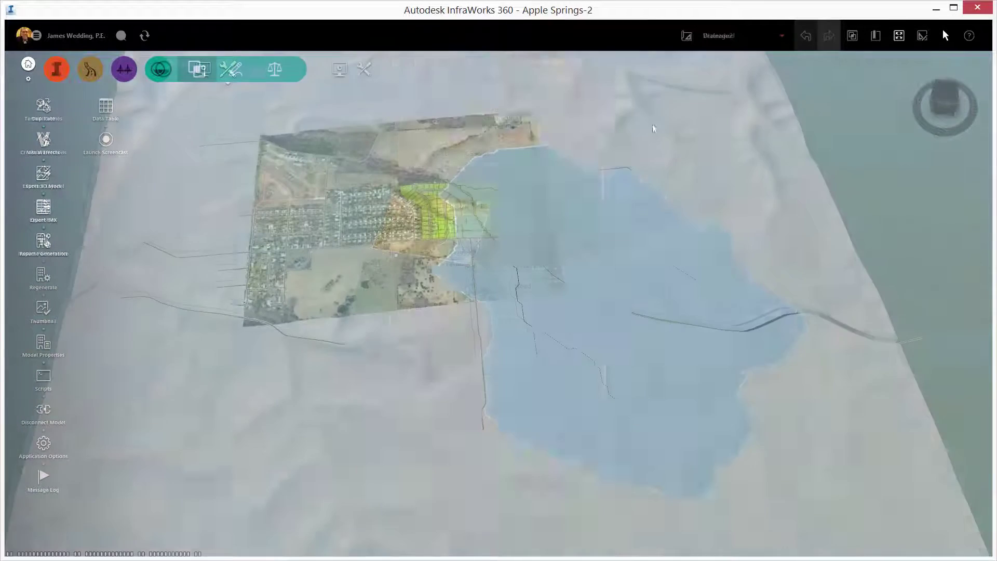
Select the large watershed draining to the channel outlet and make its properties editable
click(652, 367)
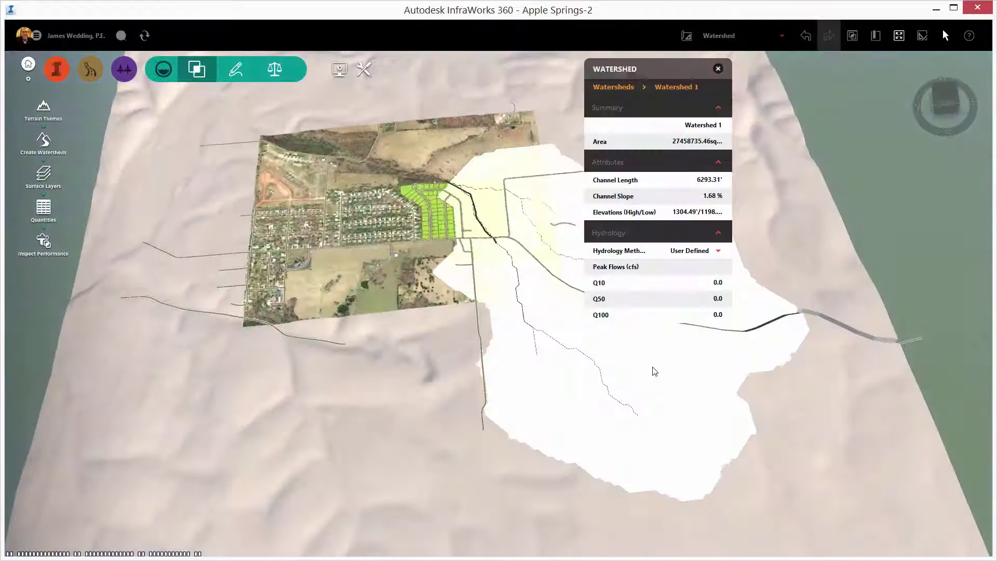
right_click(633, 341)
click(681, 346)
Set the watershed's hydrology method to Rational with a runoff coefficient of 0.7 and a 100-year rainfall intensity of 7.52 in/hr
click(718, 250)
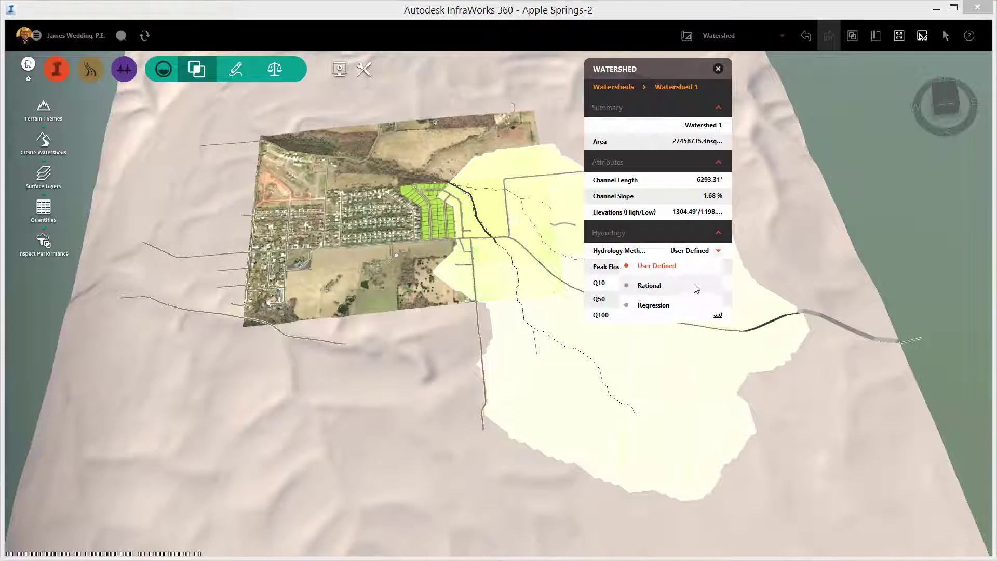
click(696, 285)
click(711, 267)
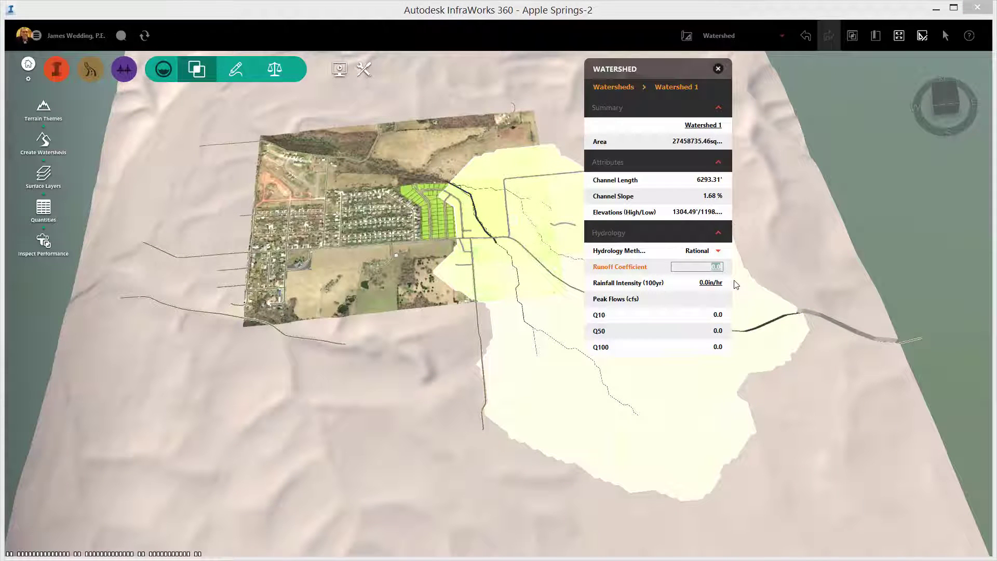
text(0.7)
key(Return)
click(714, 284)
key(Return)
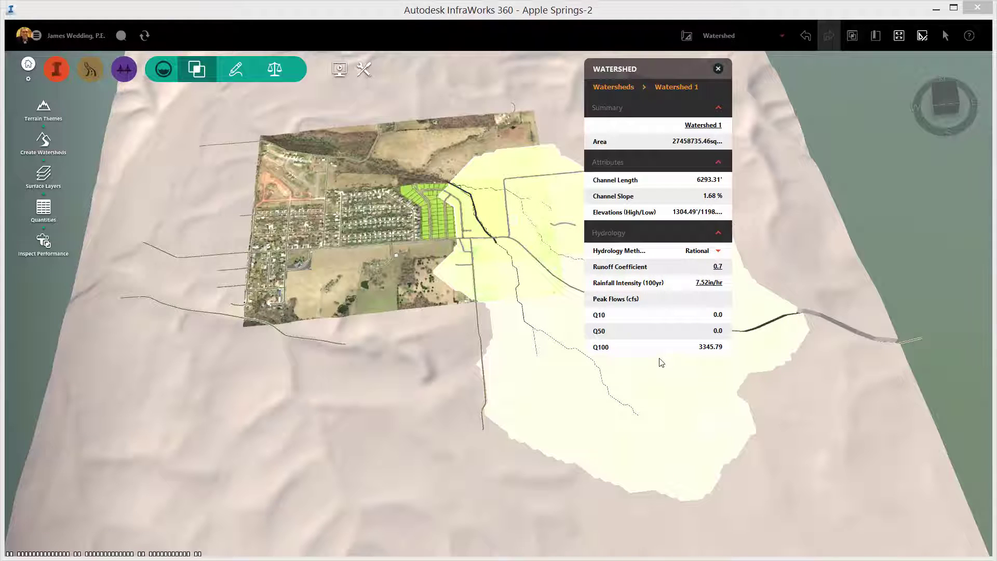
Change the watershed's hydrology method to Regression, using Missouri as the state and Region 2 as the region
click(719, 252)
click(716, 304)
click(718, 283)
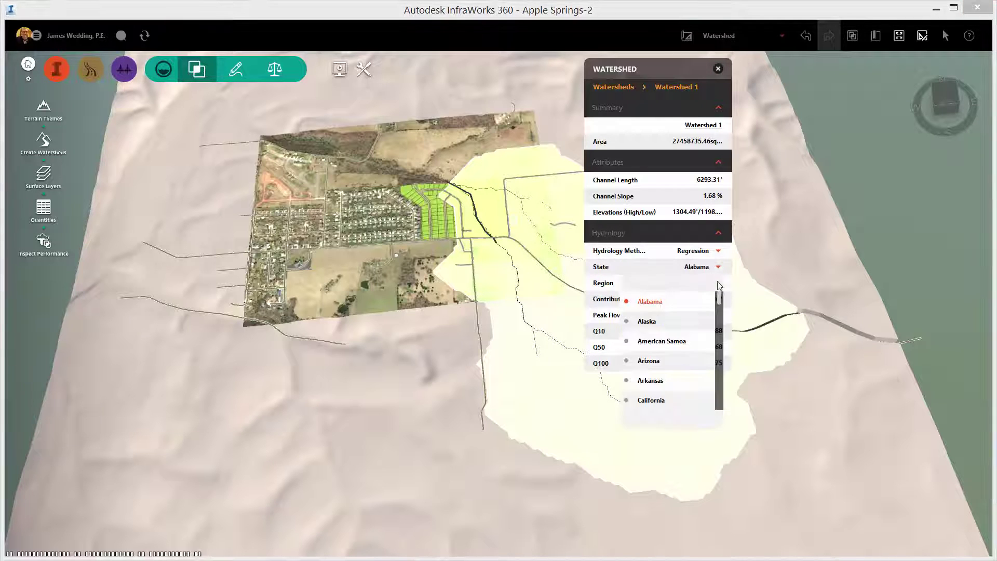
scroll(721, 314, down, 6)
click(675, 363)
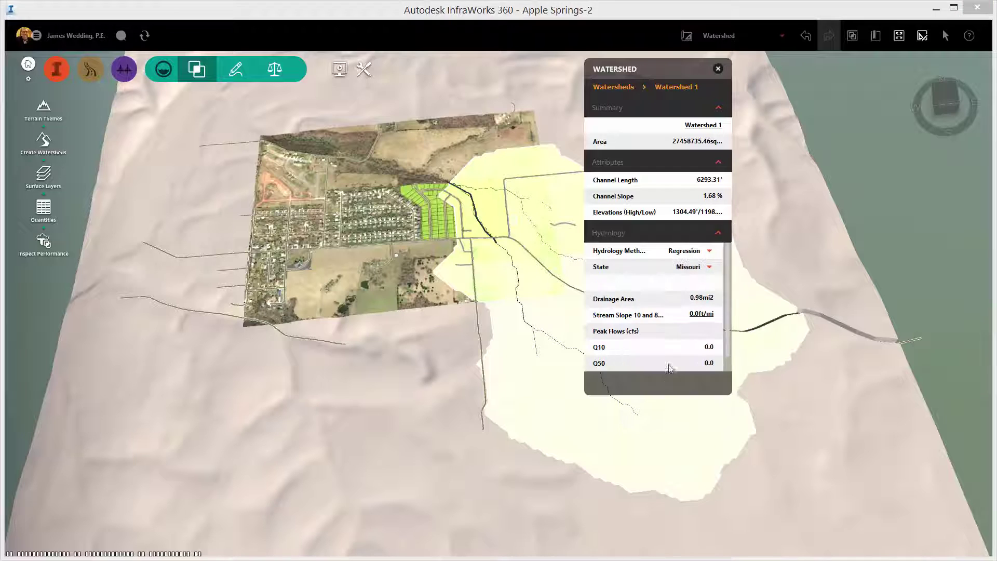
click(709, 283)
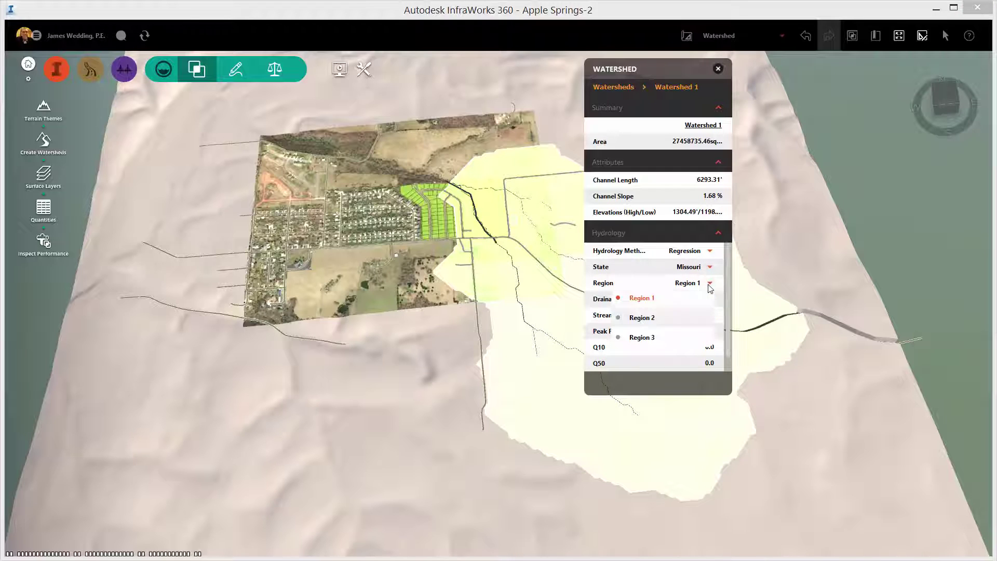
click(675, 319)
scroll(731, 353, down, 1)
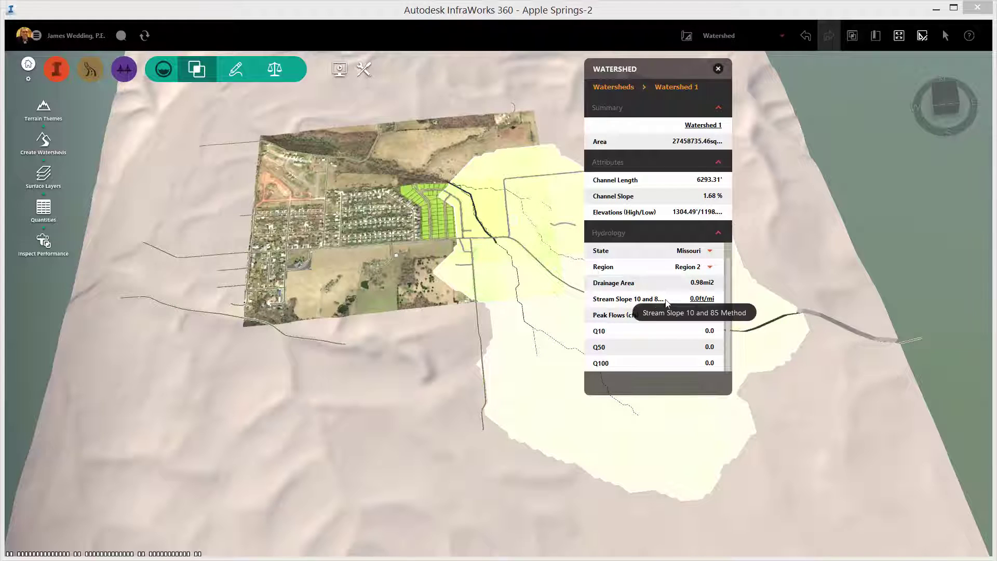
Try a Stream Slope 10 and 85 Method value of 7 ft/mi for the watershed, and set it to 75 ft/mi
click(698, 298)
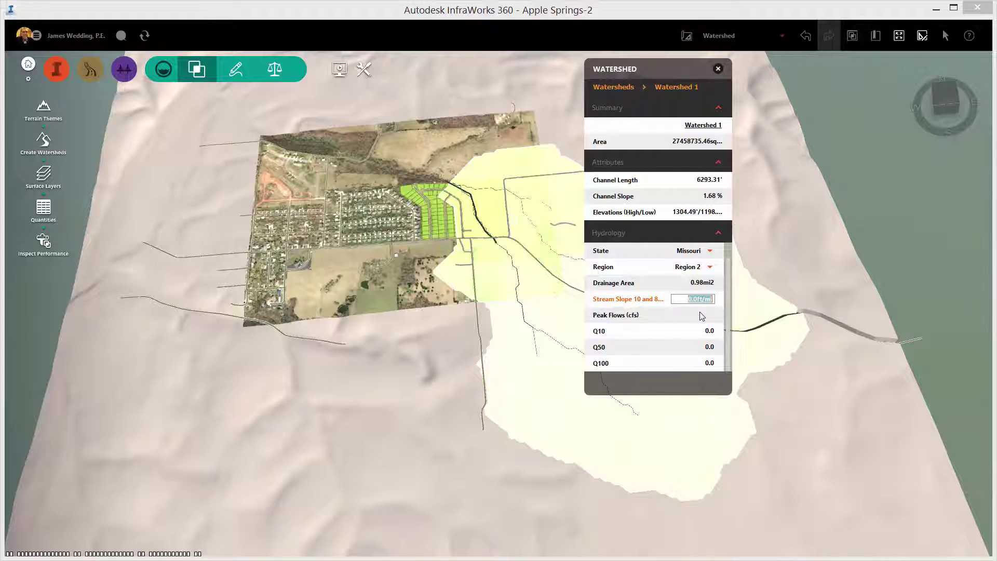
text(7)
key(Return)
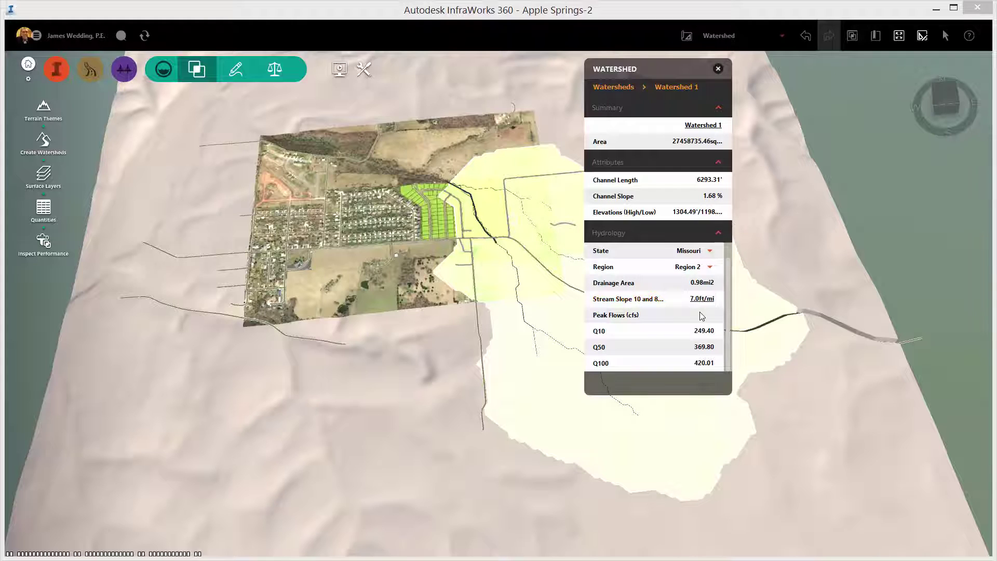
click(702, 298)
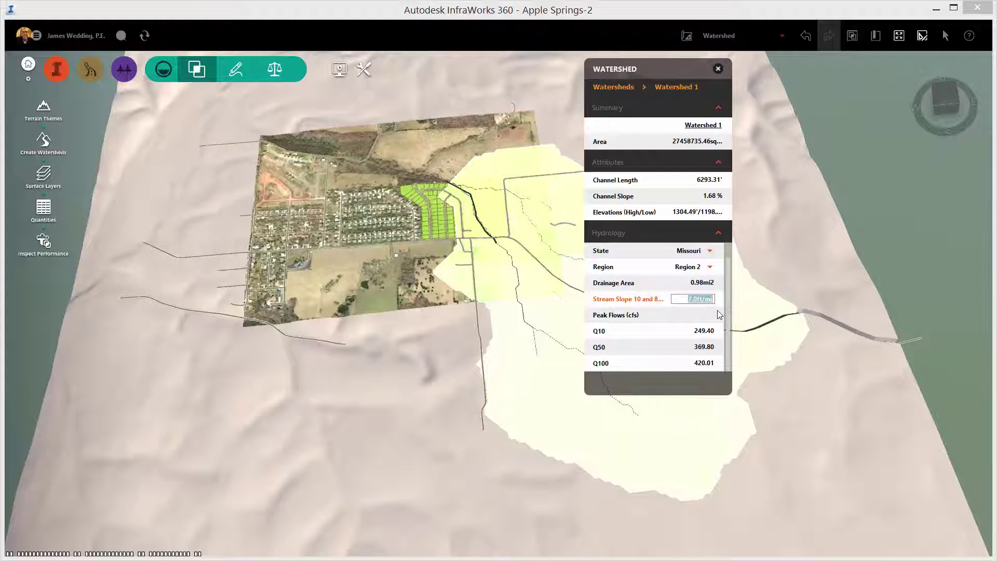
text(75)
key(Return)
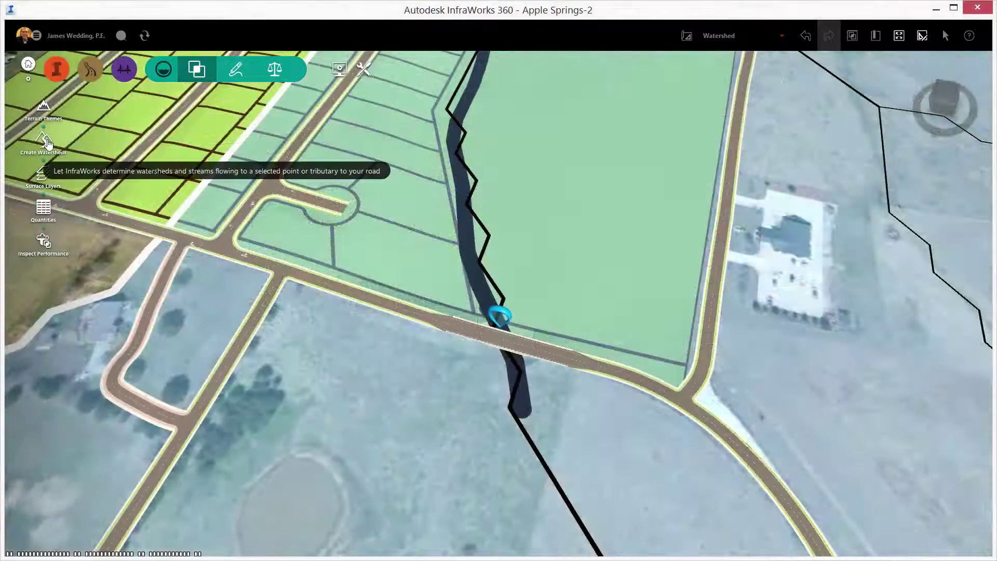
Run a Create Watersheds analysis on the region of McCracken Road spanning the channel crossing, starting near station 8+91
click(43, 140)
click(556, 303)
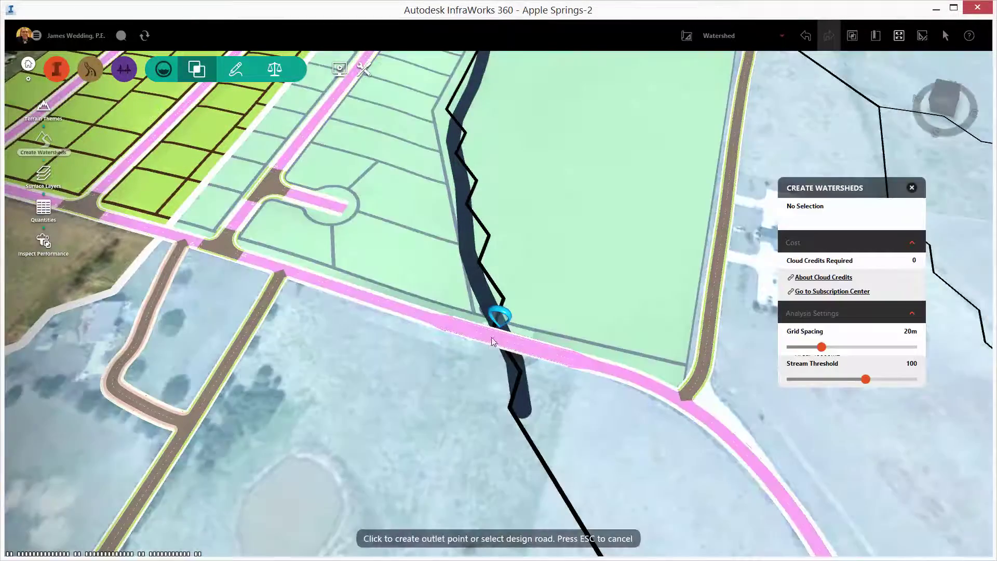
click(502, 338)
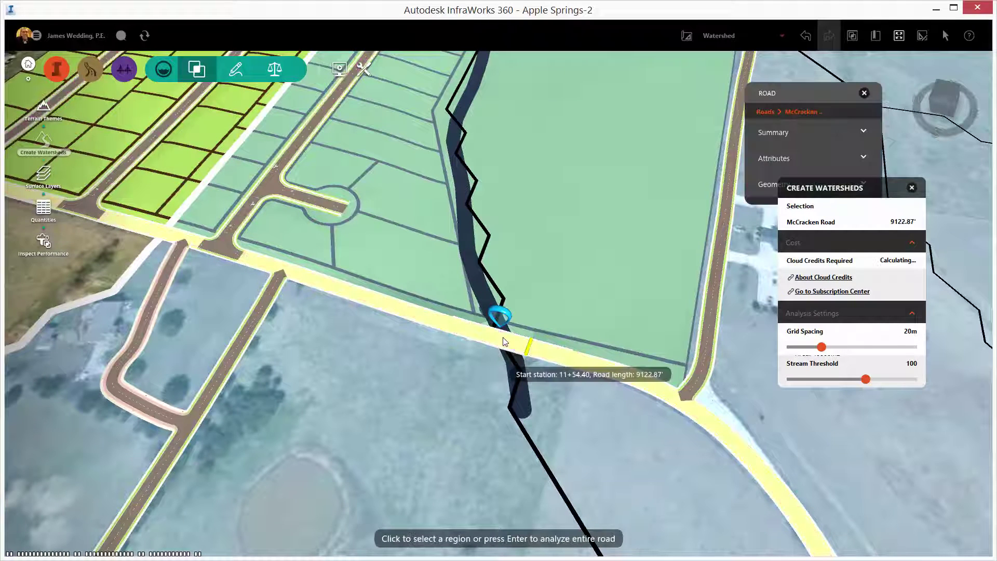
click(381, 307)
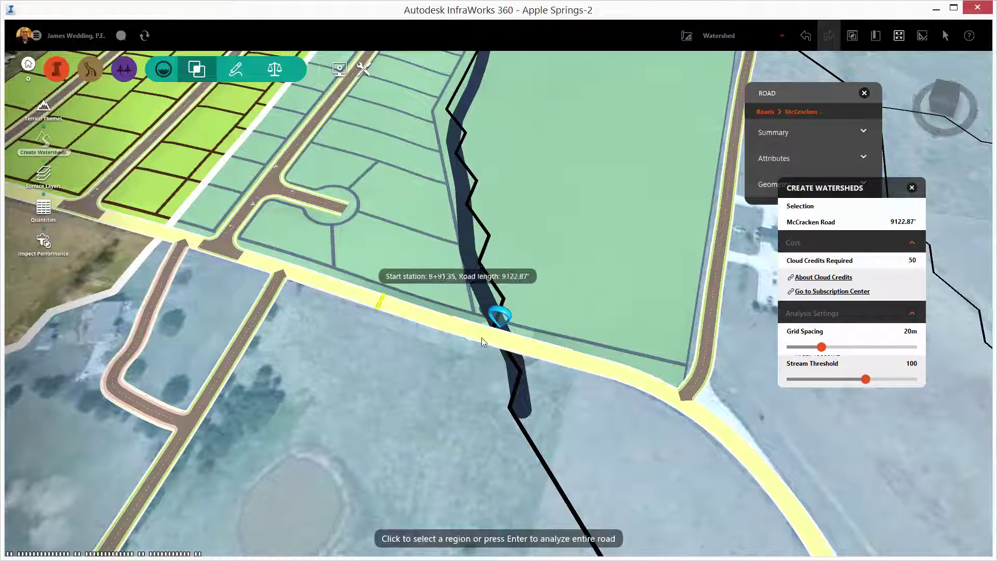
click(612, 370)
key(Return)
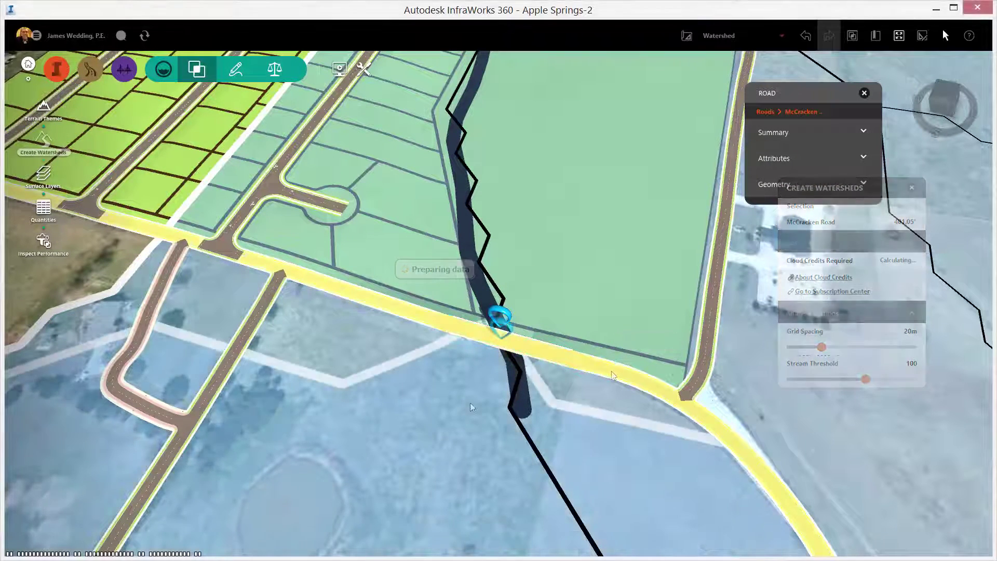
click(601, 301)
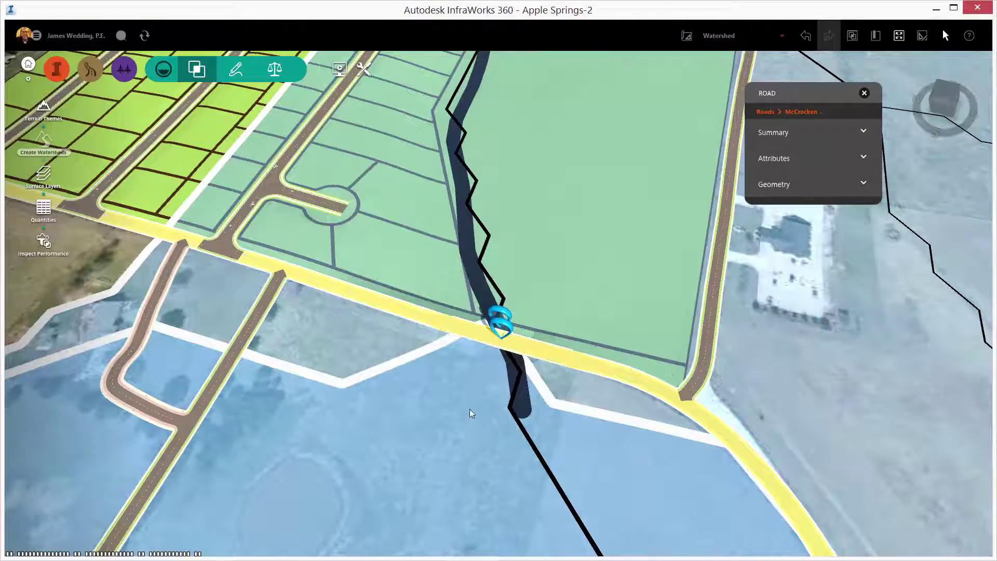
Examine the extent and properties of the new watershed upstream of the McCracken Road channel crossing
scroll(476, 390, down, 2)
click(470, 441)
scroll(470, 441, down, 5)
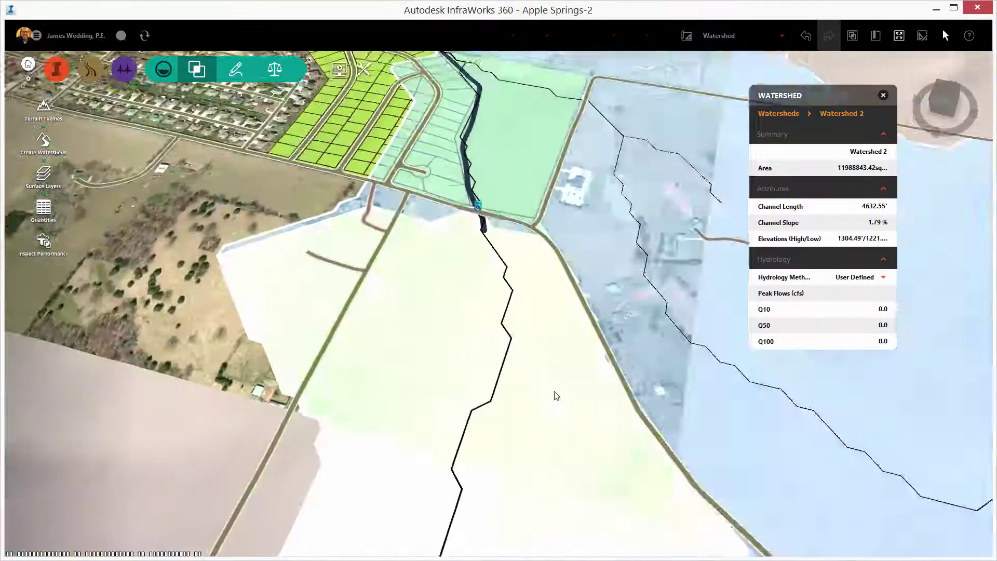
drag(523, 385, 475, 300)
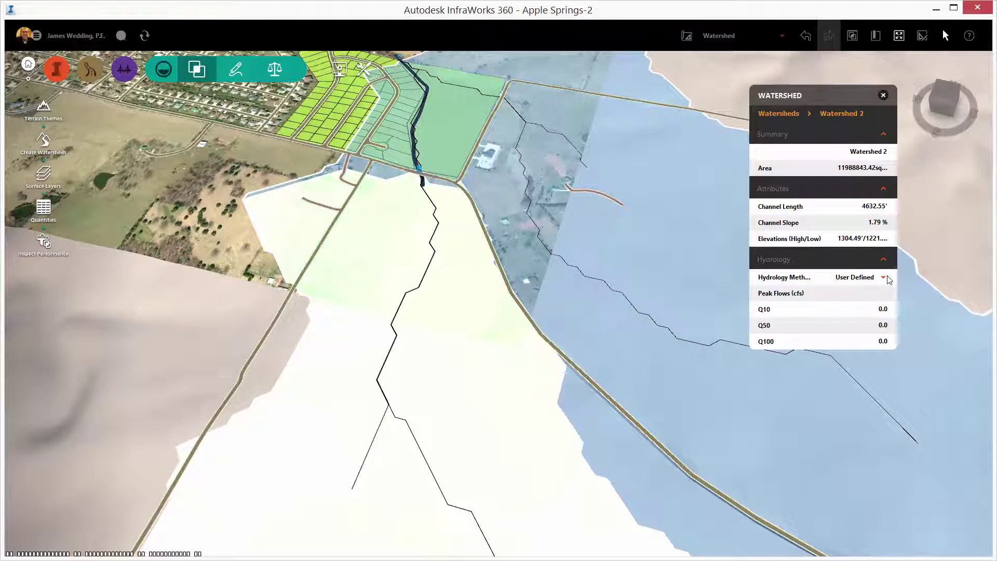
Change the watershed's hydrology method to Rational, with a runoff coefficient of 0.7 and a 100-year rainfall intensity of 7.52 in/hr
right_click(523, 401)
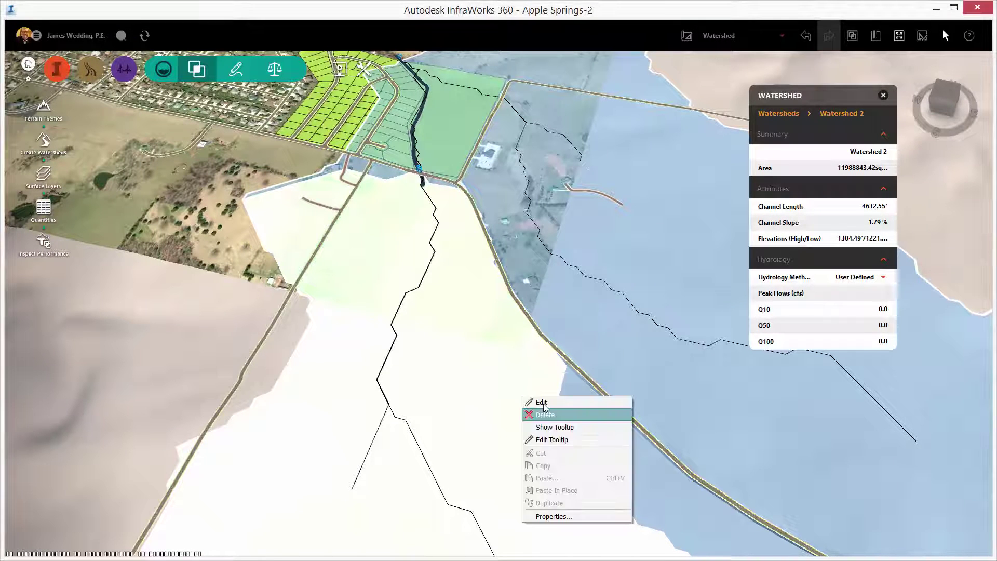
click(862, 278)
click(814, 313)
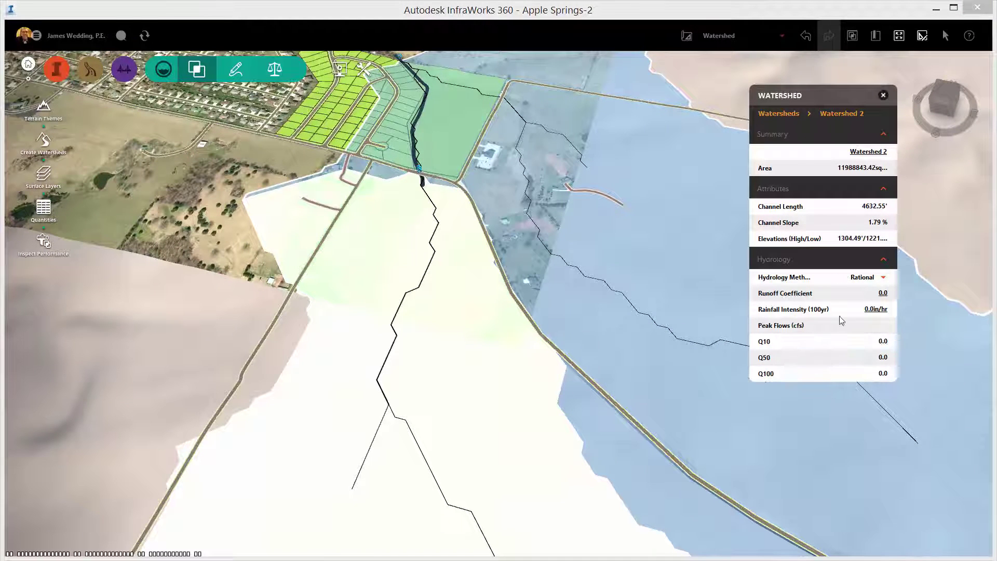
click(883, 294)
text(0.7)
click(878, 309)
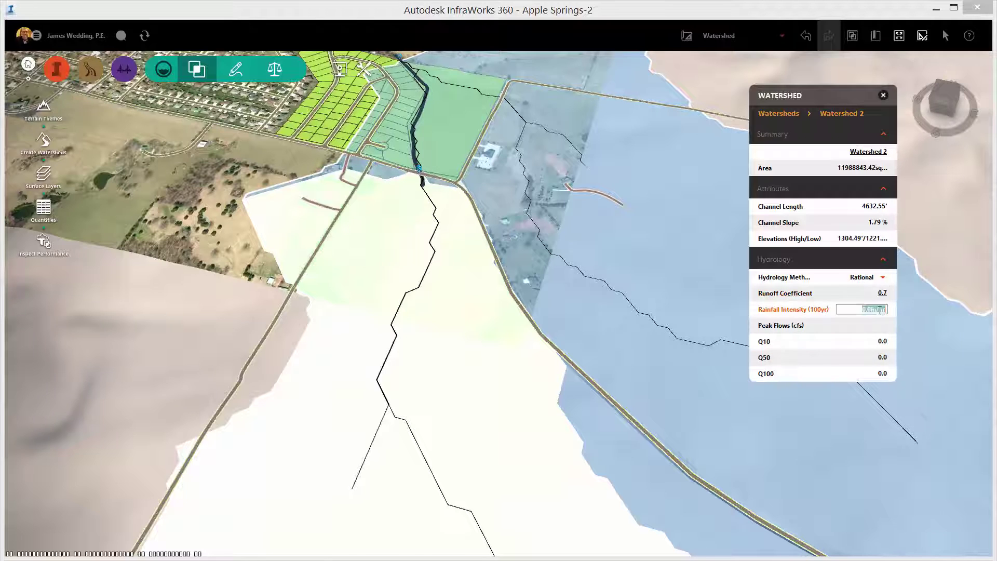
text(7.52)
key(Return)
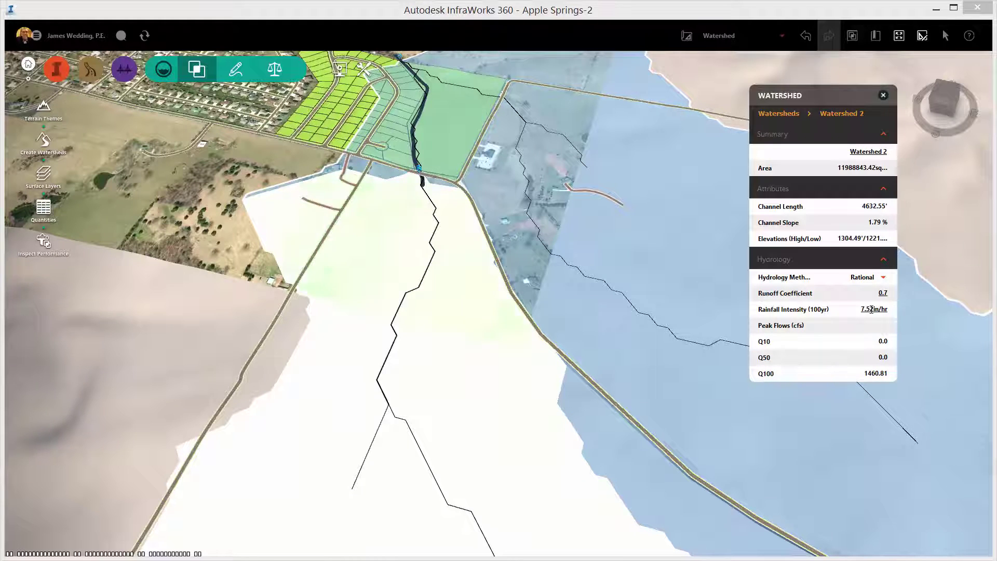
Add a culvert to McCracken Road where it crosses the channel, and open the culvert for editing
drag(367, 263, 449, 244)
scroll(459, 307, up, 10)
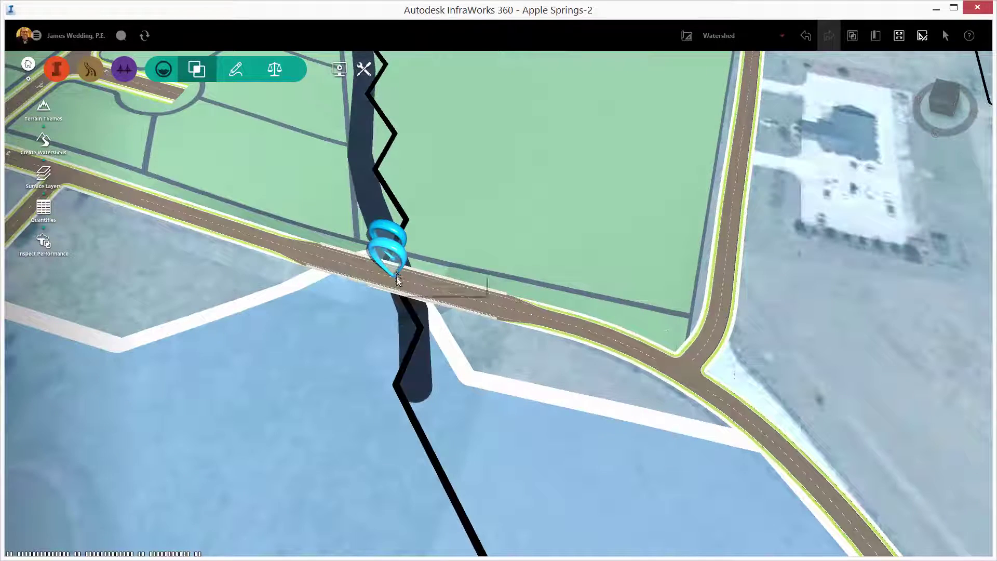
right_click(412, 287)
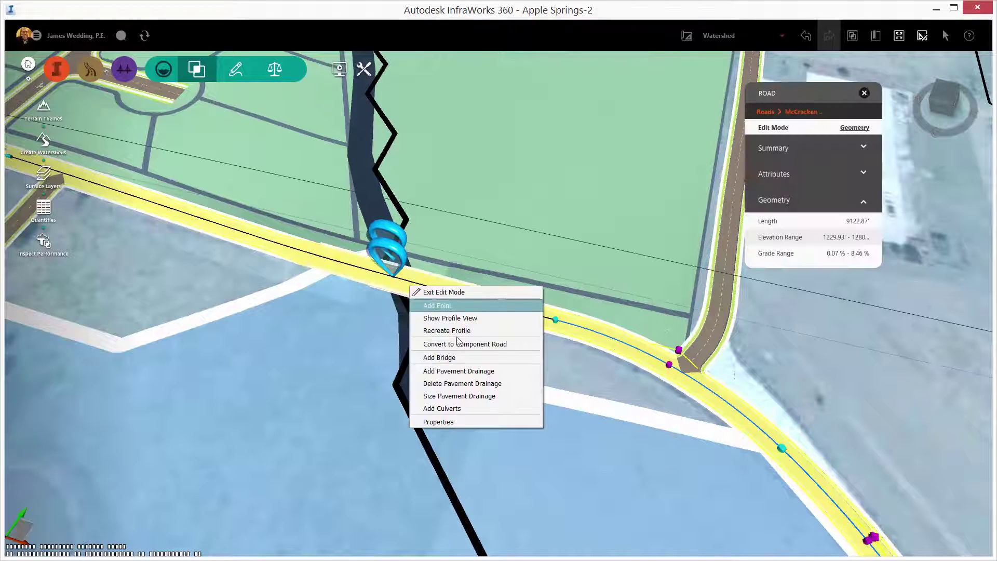
click(442, 408)
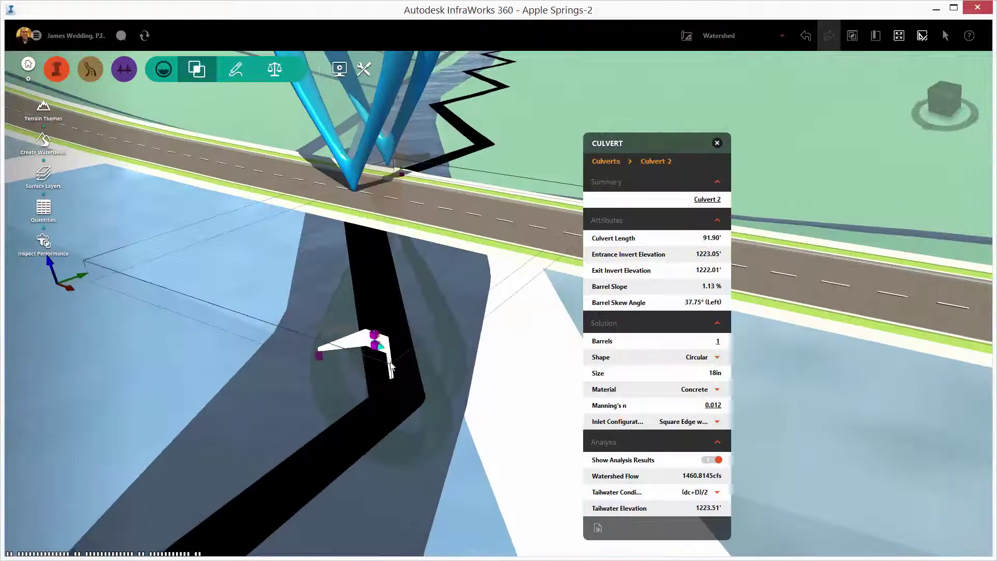
right_click(388, 358)
click(425, 374)
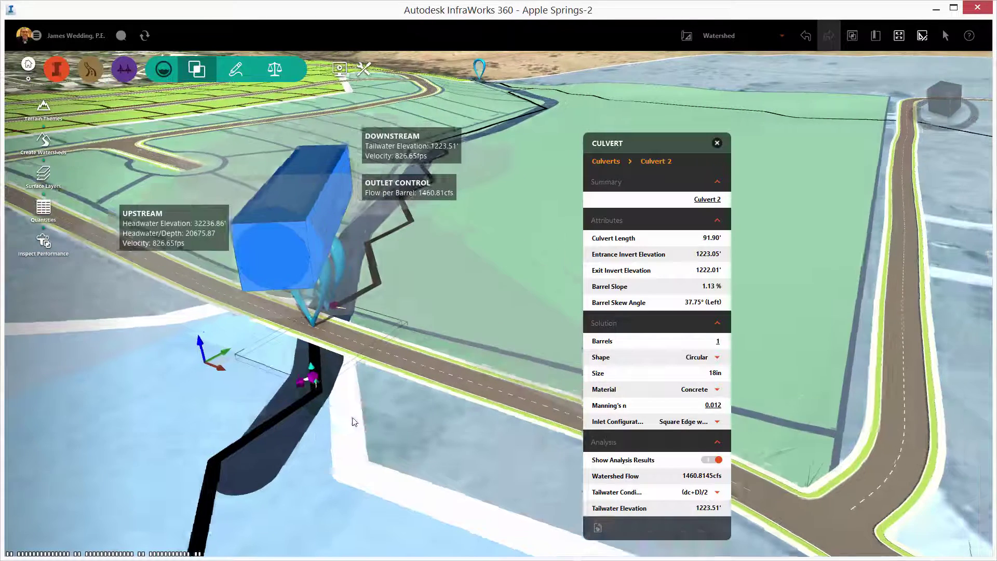
Set the culvert's number of barrels to 3 and enlarge the barrel size to 42 in
click(719, 341)
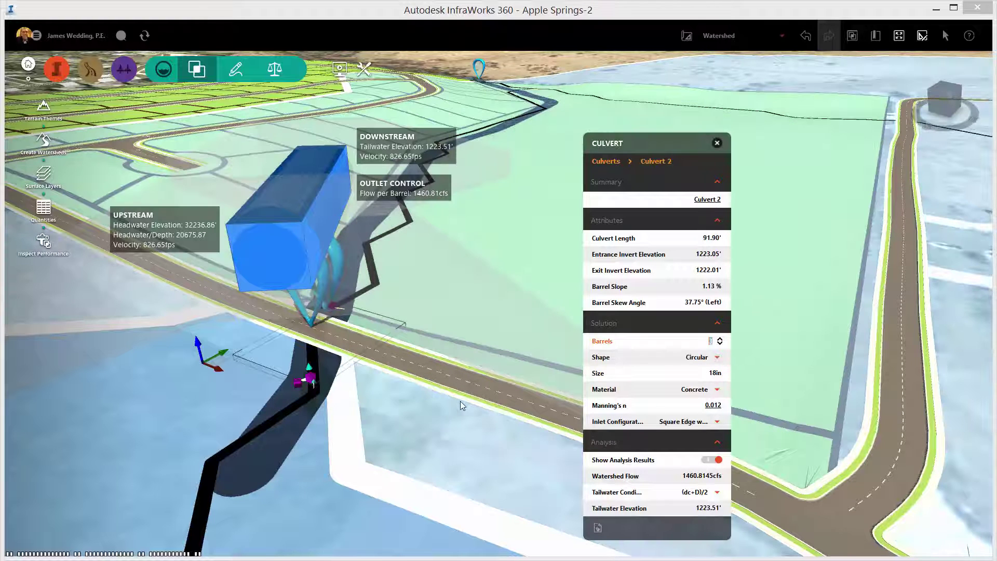
key(Return)
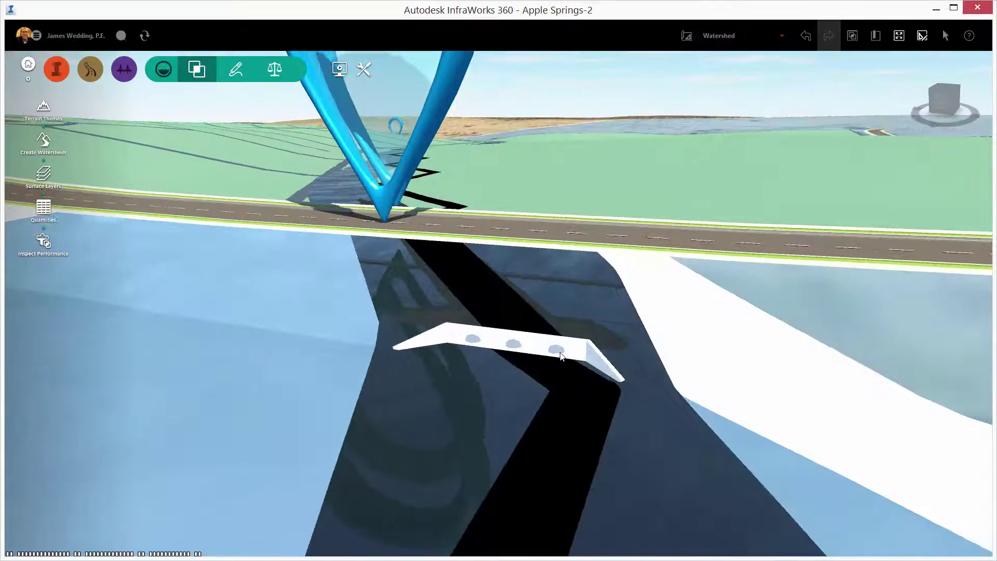
click(560, 357)
drag(568, 352, 572, 352)
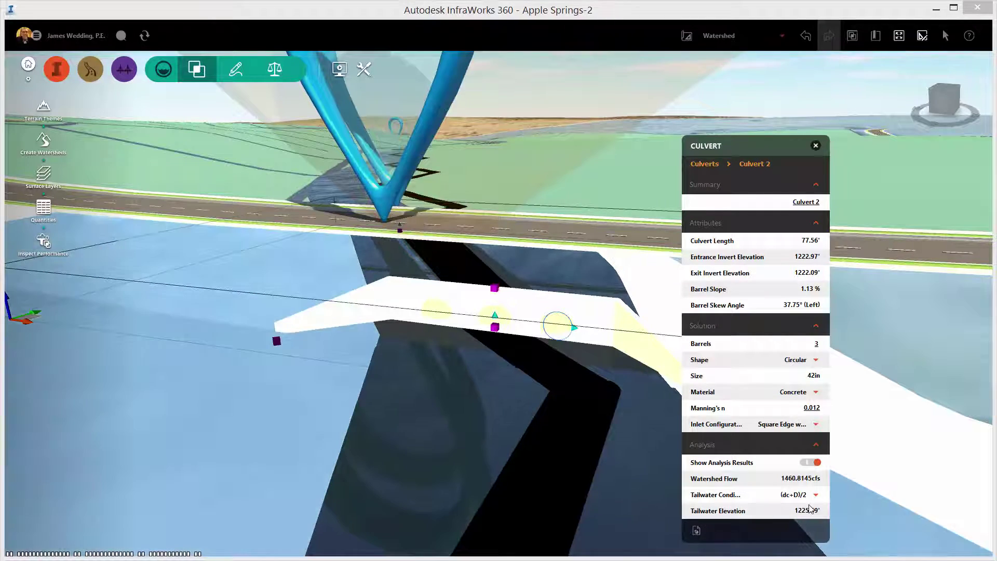
Enlarge the culvert's circular barrels to a size of 72 in
drag(494, 390, 523, 326)
click(524, 326)
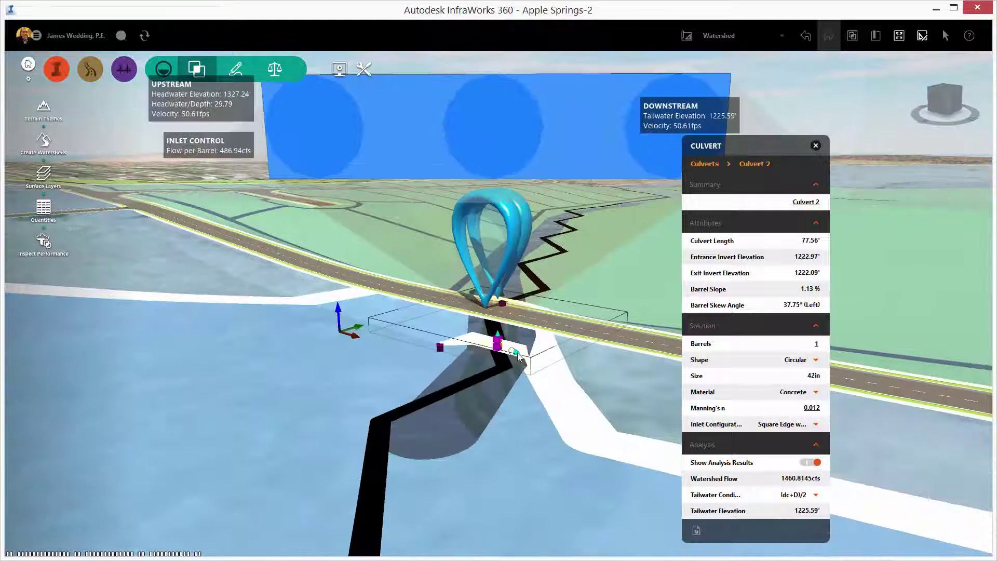
drag(518, 352, 519, 352)
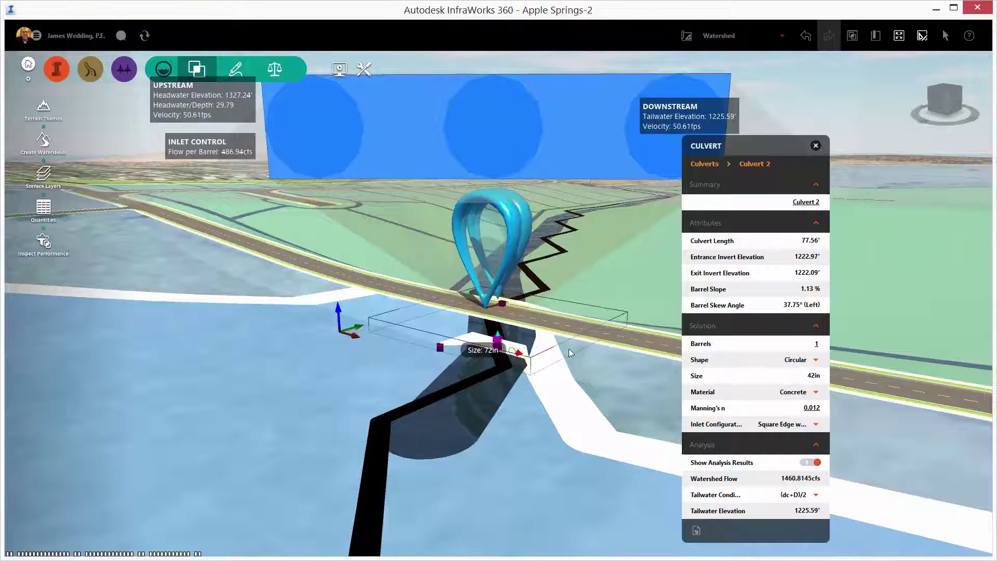
Change the shape of the three culvert barrels from circular to Box
scroll(515, 188, up, 3)
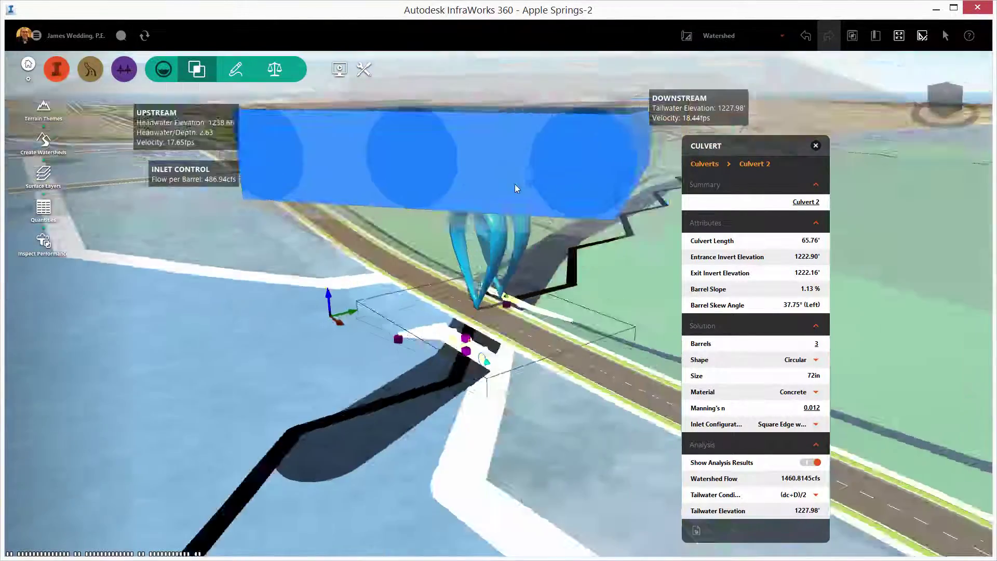
middle_drag(516, 184, 551, 192)
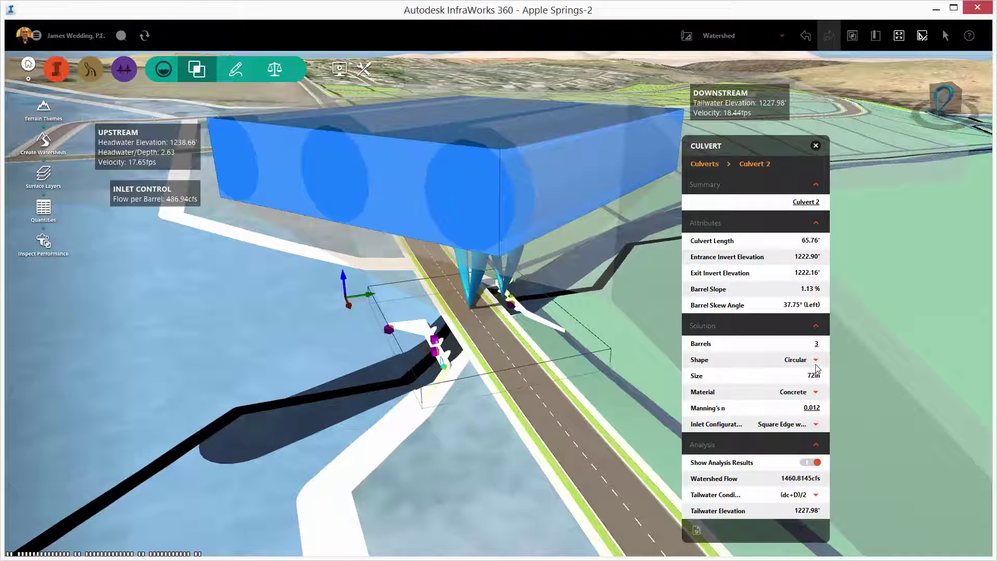
click(817, 366)
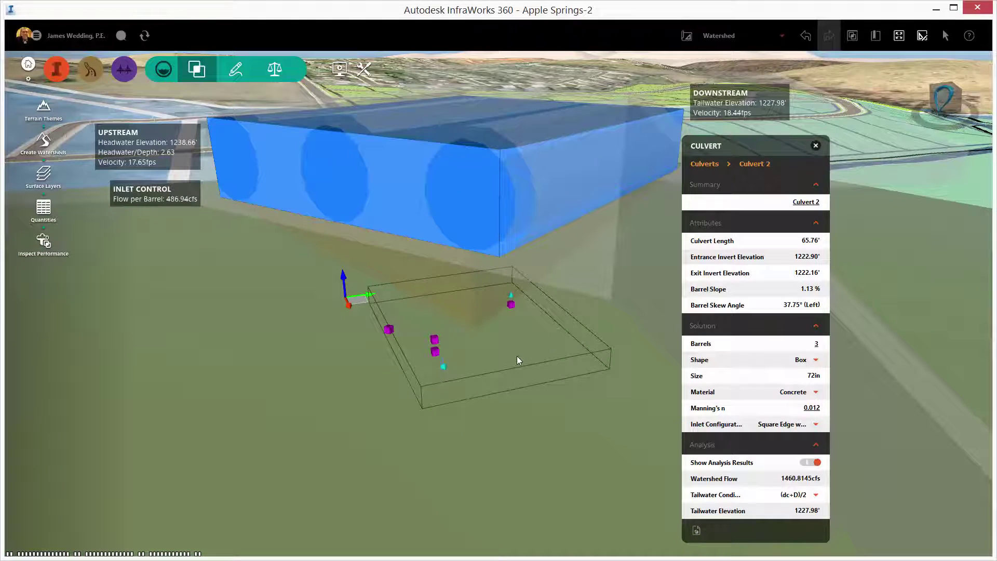